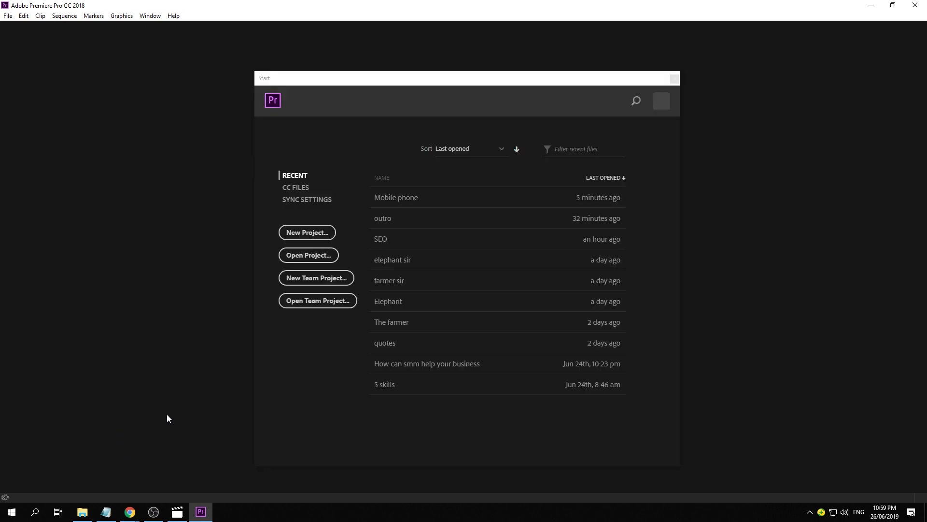
Create a new project named "Cover Video", keeping the default location and general settings.
click(308, 236)
drag(157, 16, 544, 85)
text(Cover Video)
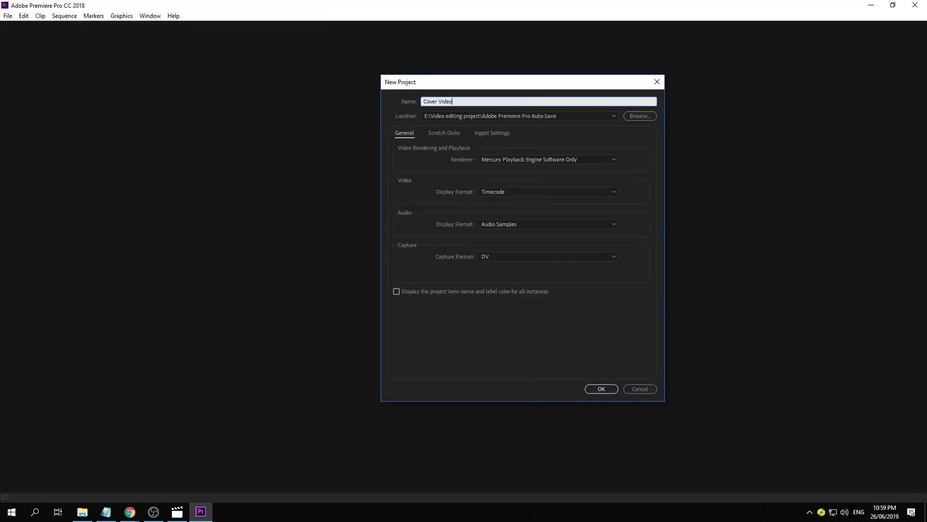
key(Return)
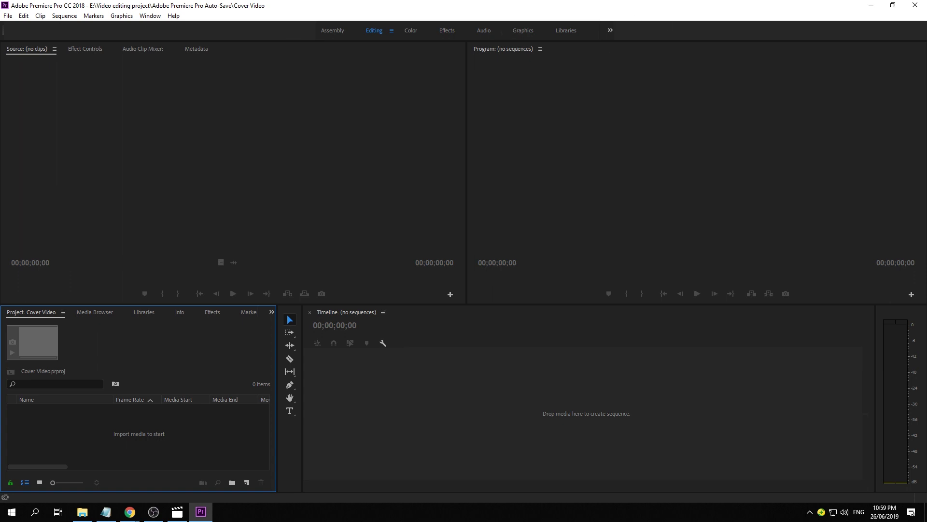
Switch to Chrome and open the YouTube home page.
click(129, 512)
drag(156, 8, 290, 8)
click(201, 25)
text(you)
key(Return)
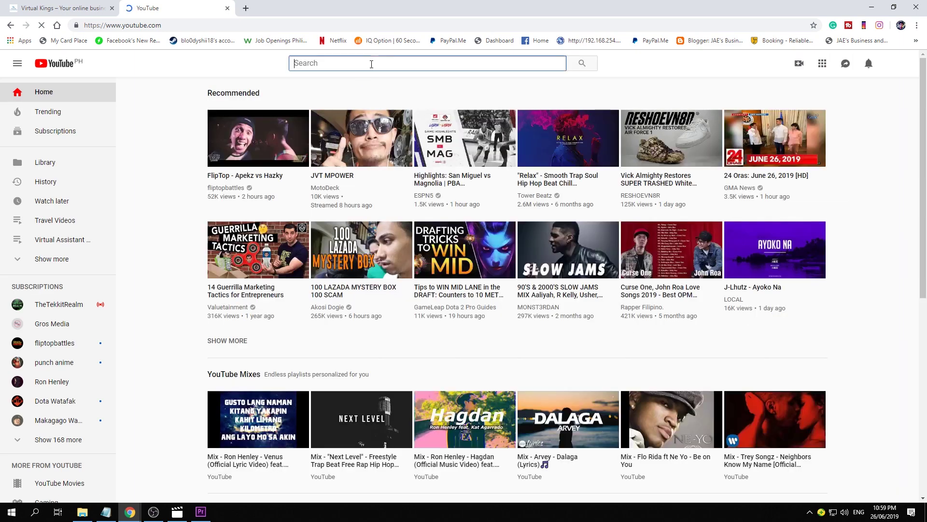
Search YouTube for "flames black background".
click(372, 64)
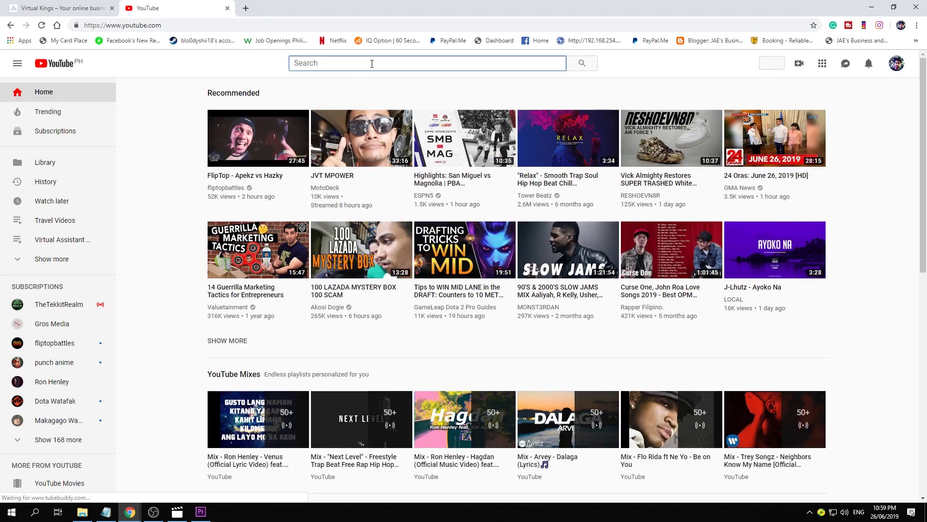
text(flames )
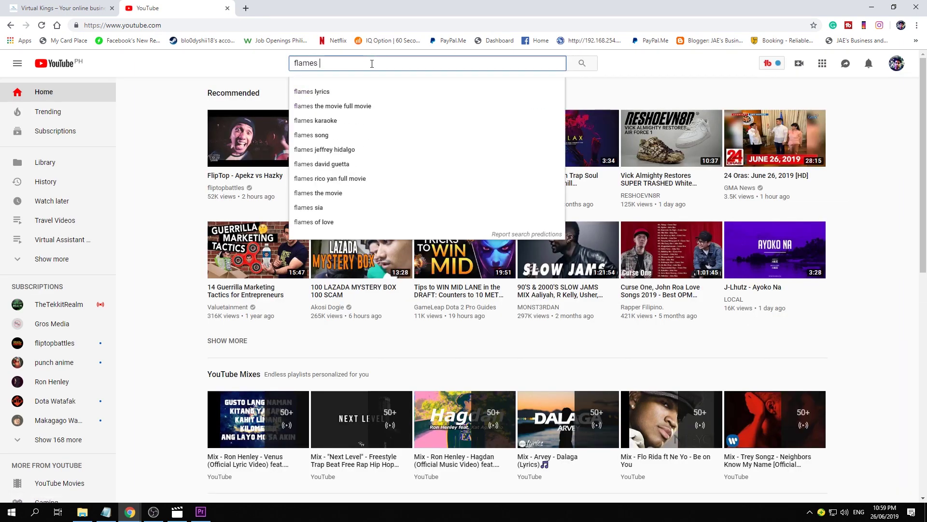
text(black background)
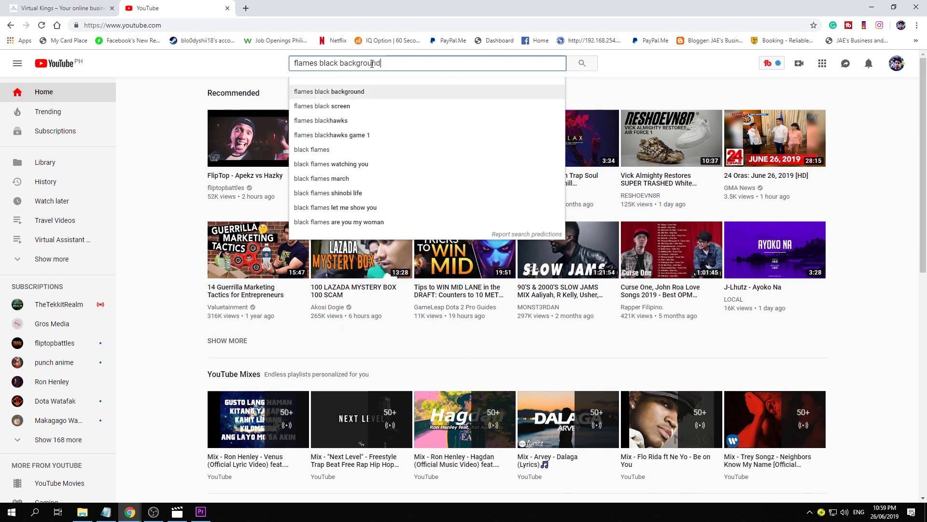
click(345, 96)
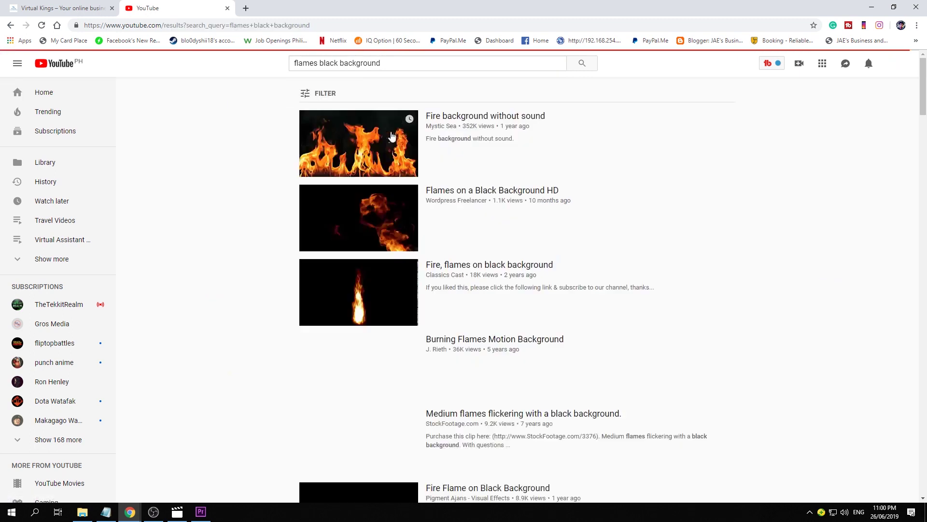
Browse the flame footage results and open the video "Fire background without sound".
scroll(574, 203, down, 5)
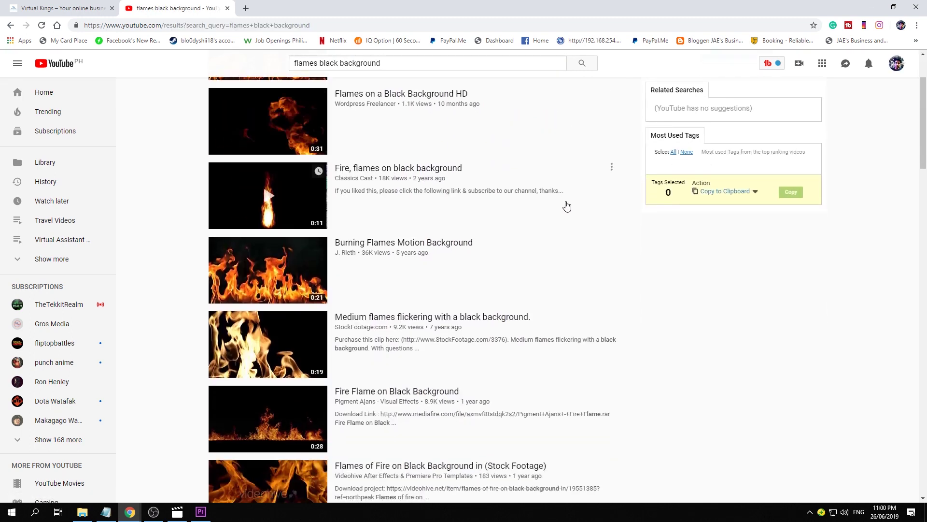
scroll(565, 202, down, 4)
scroll(563, 201, up, 8)
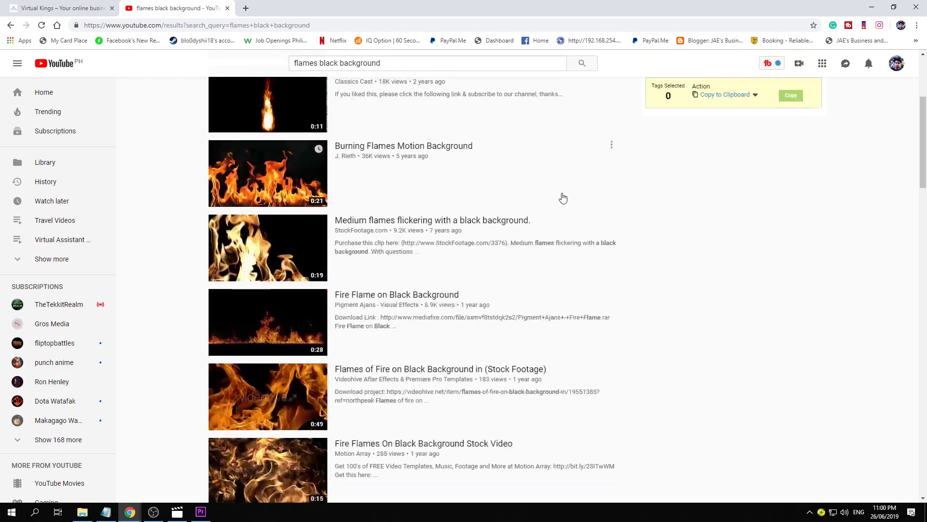
scroll(561, 196, down, 4)
scroll(560, 197, down, 12)
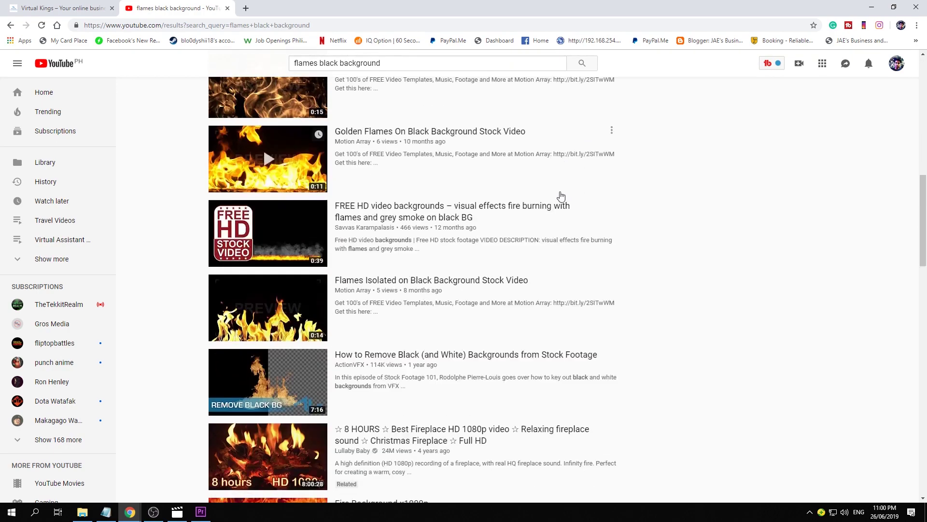
scroll(560, 197, down, 5)
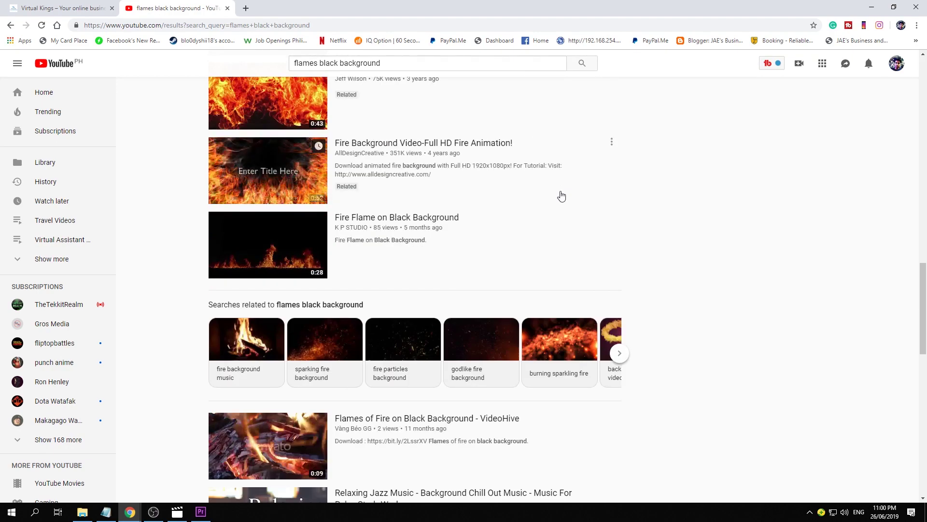
scroll(555, 210, up, 20)
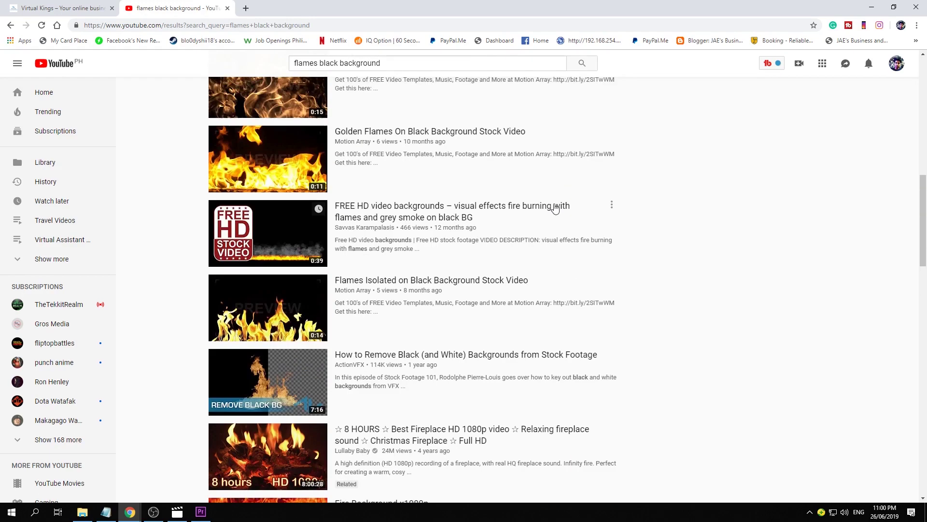
scroll(554, 205, up, 2)
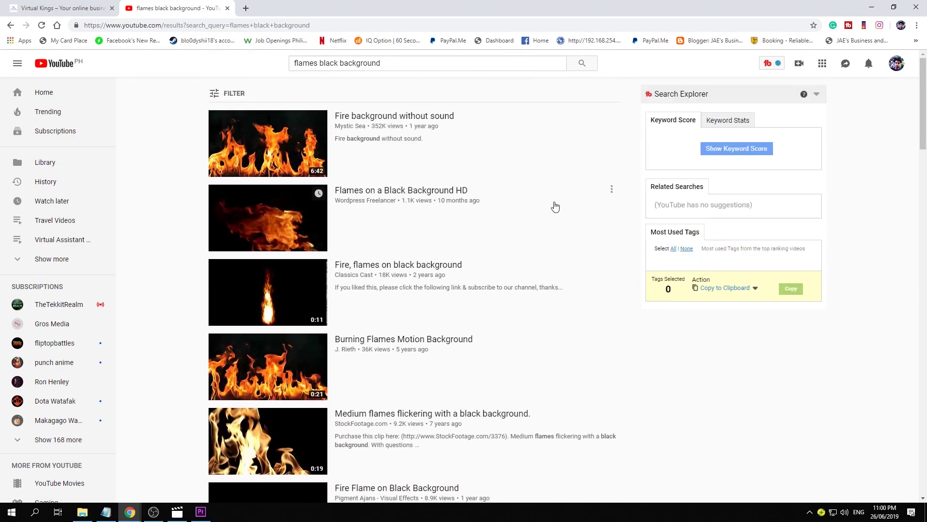
click(411, 124)
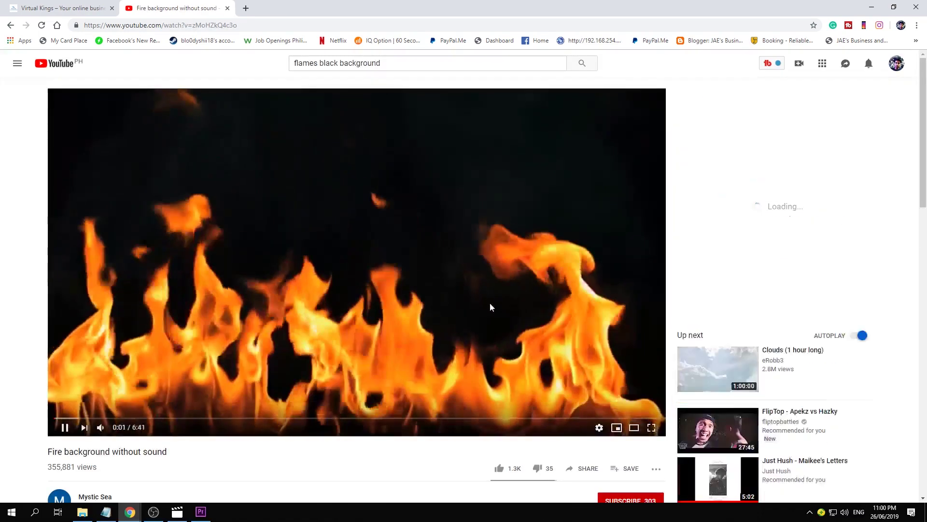
Search Google for "youtube video downloader" in a new tab and open the y2mate.com result.
click(246, 8)
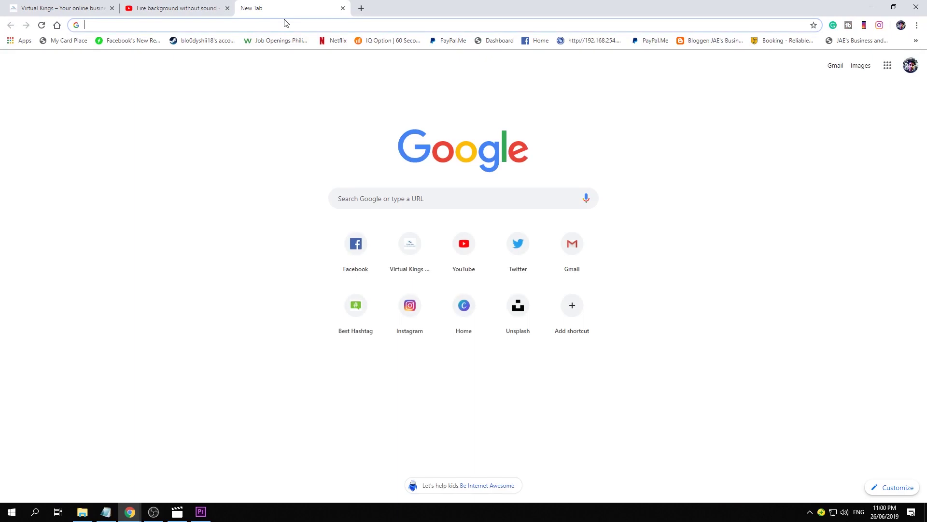
text(youtube video)
key(Return)
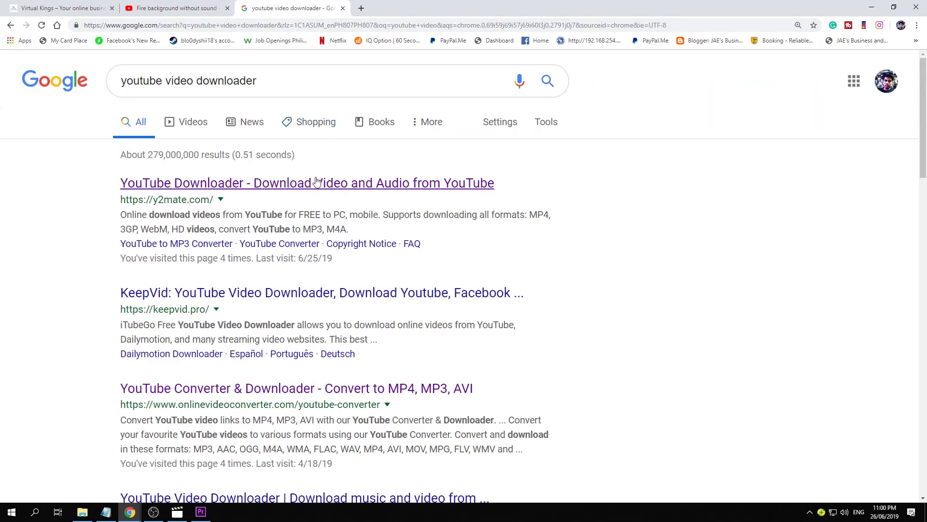
click(361, 187)
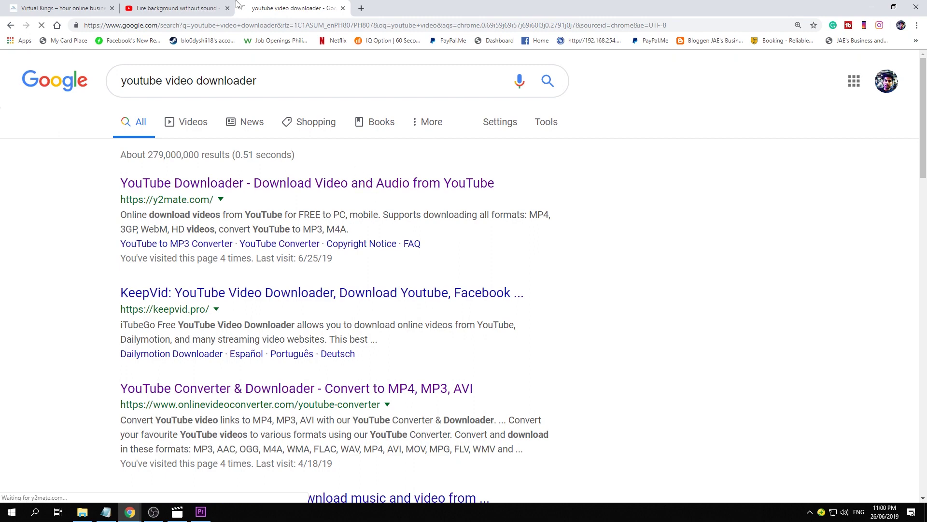
Copy the link of the "Fire background without sound" video and submit it to the y2mate downloader.
click(177, 8)
click(255, 21)
key(ctrl+c)
click(280, 9)
click(418, 153)
key(ctrl+v)
click(574, 159)
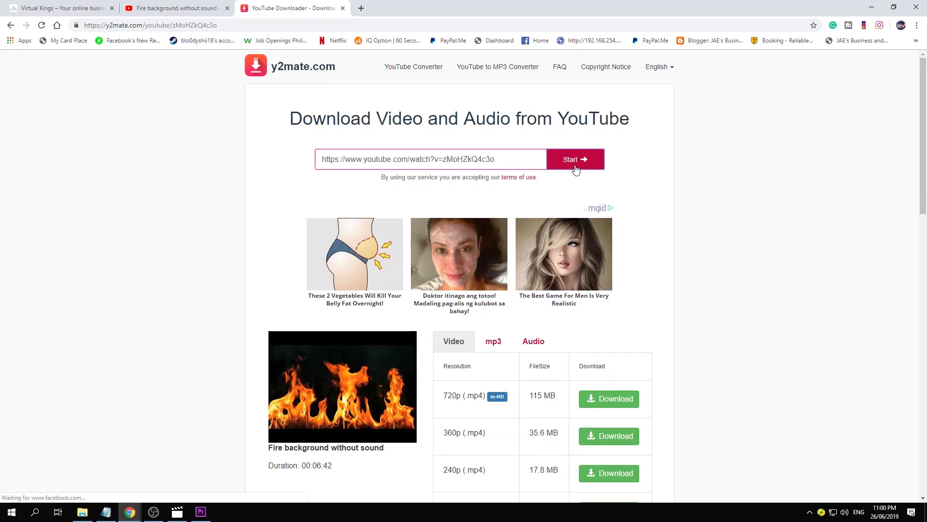
Download the fire video as 720p .mp4 and dismiss the share request.
scroll(611, 246, down, 3)
click(611, 250)
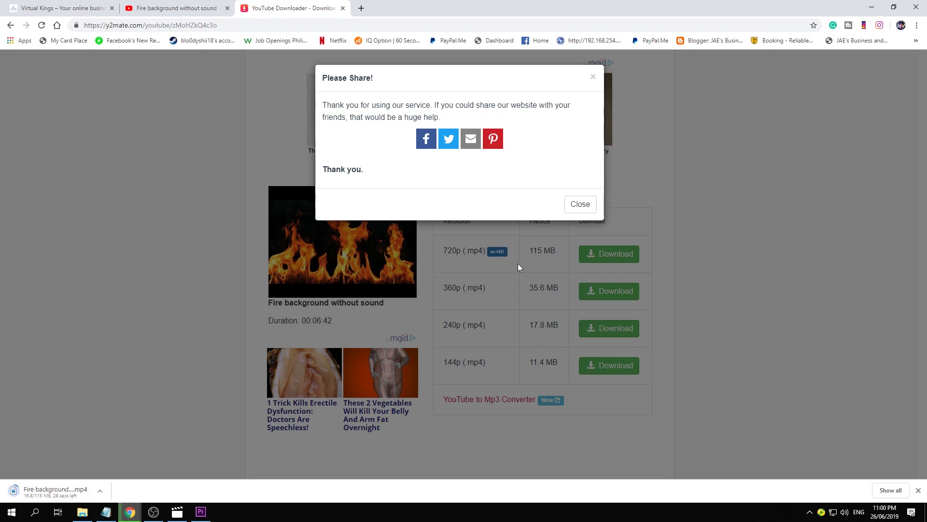
click(580, 204)
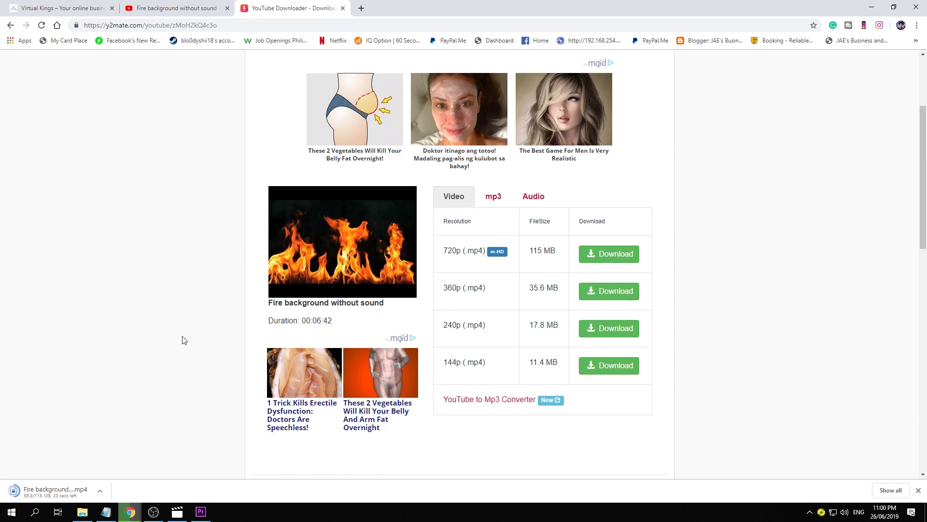
Return to the YouTube flame results and open the related search "sparking fire background".
click(205, 9)
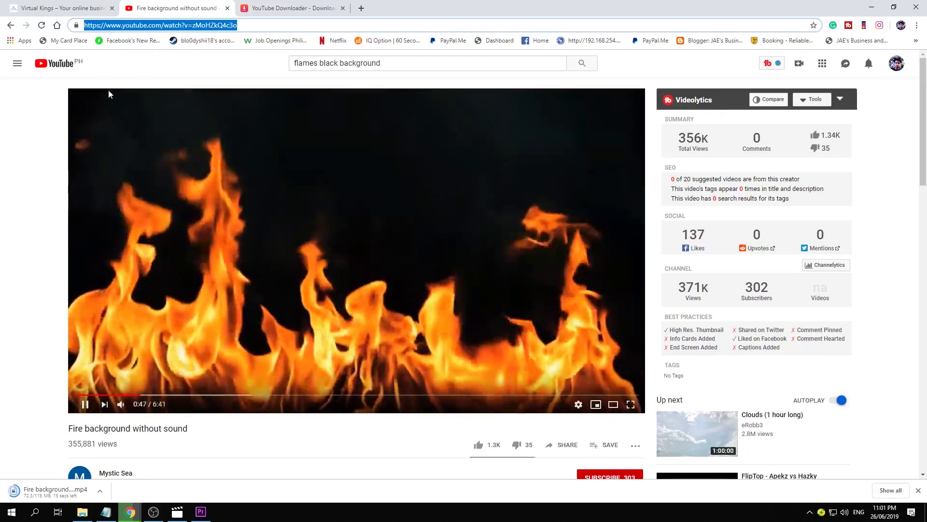
click(10, 25)
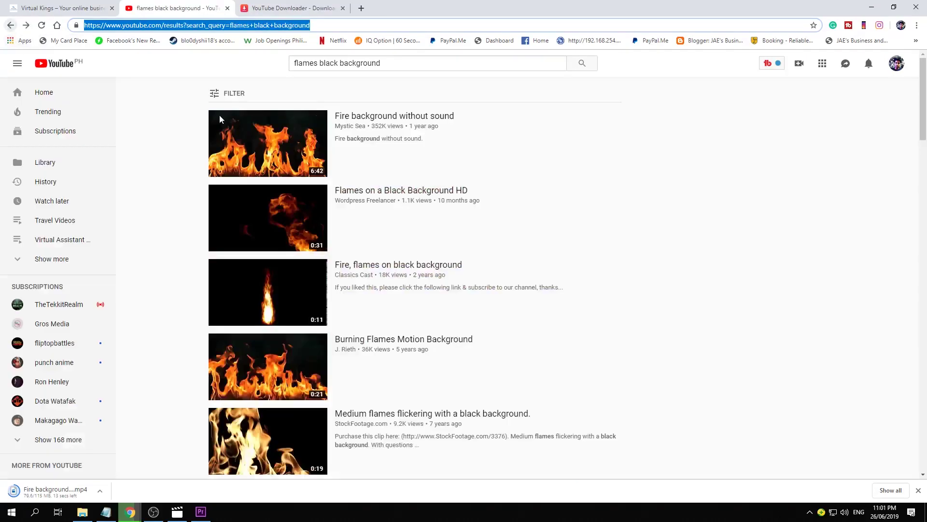
scroll(338, 221, down, 4)
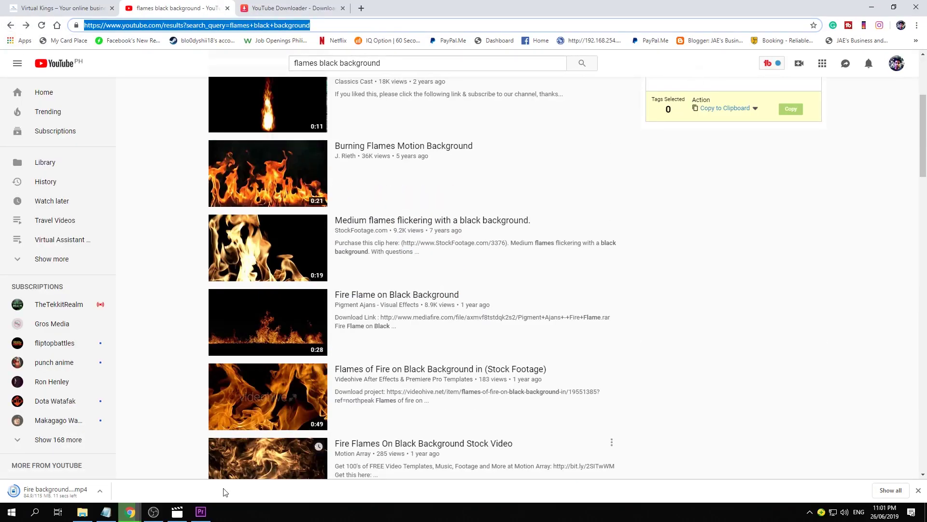
click(174, 513)
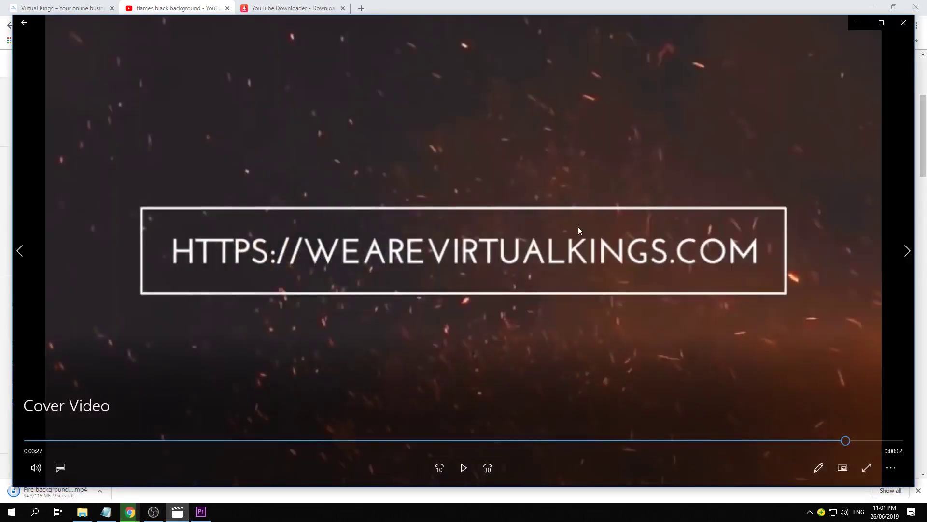
click(865, 25)
scroll(378, 284, down, 9)
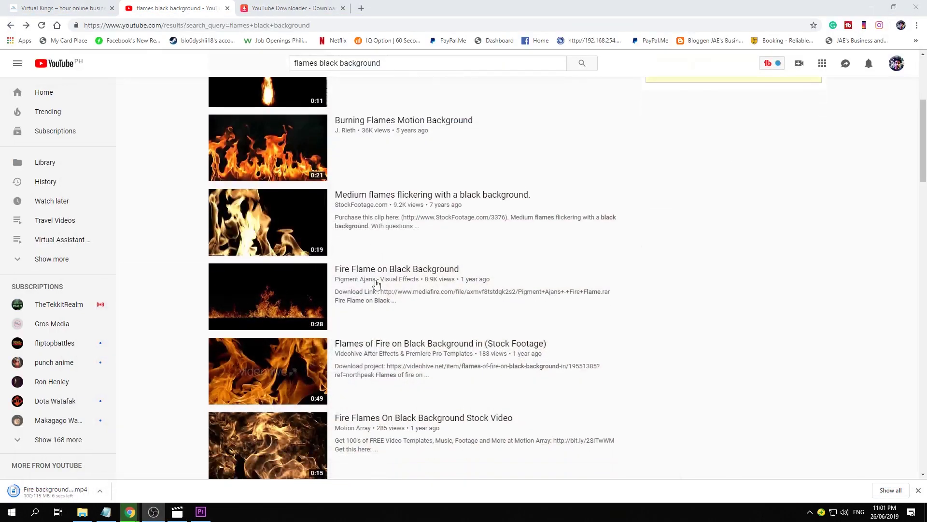
scroll(379, 284, down, 9)
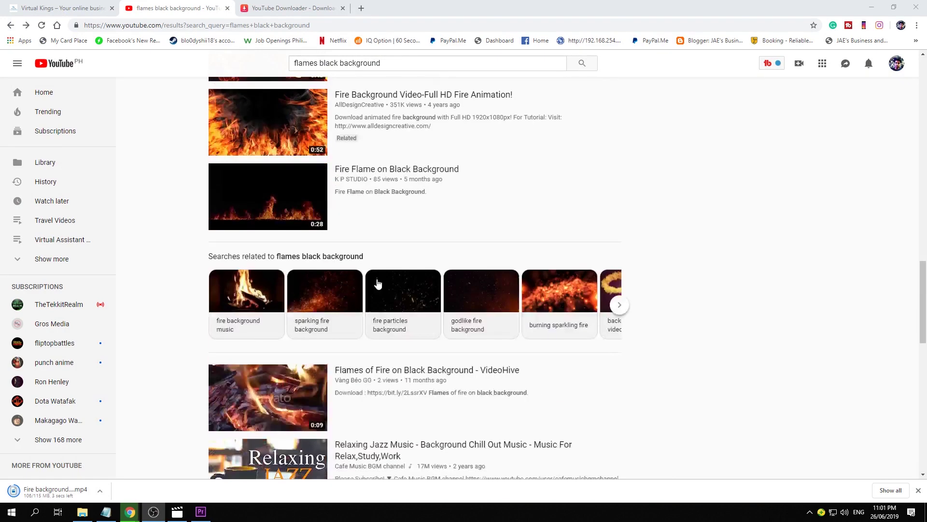
click(327, 298)
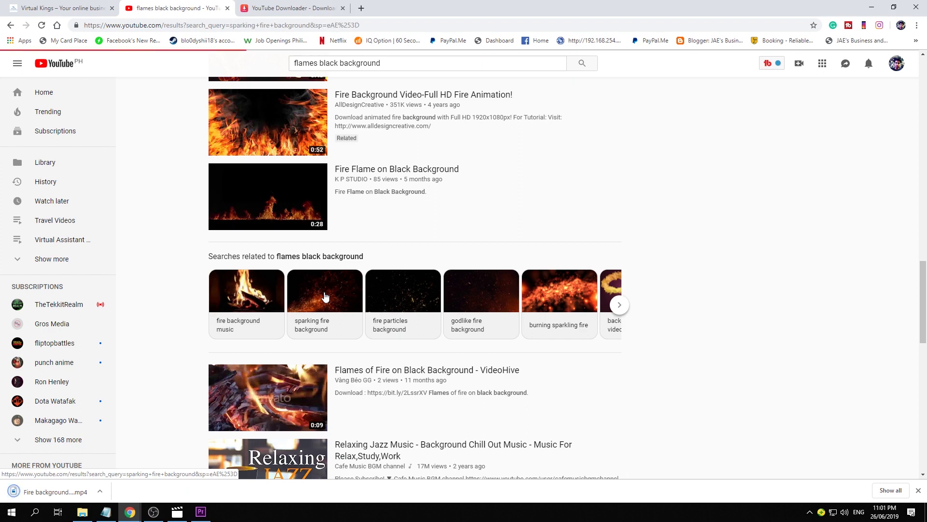
Browse the spark footage results and open "Free Fire Particles Background Footage 2 - Creative commons".
scroll(394, 340, down, 4)
scroll(420, 342, down, 3)
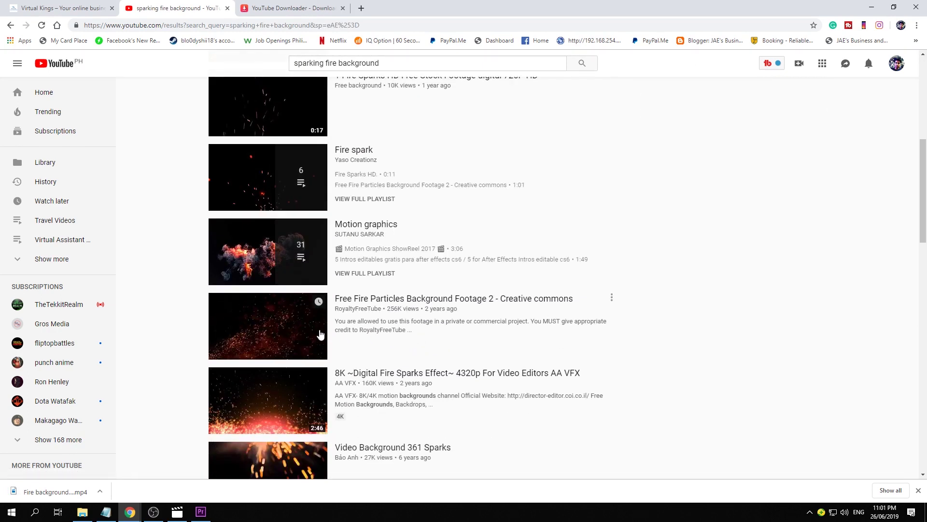
scroll(309, 334, down, 3)
scroll(310, 334, down, 4)
scroll(263, 347, up, 5)
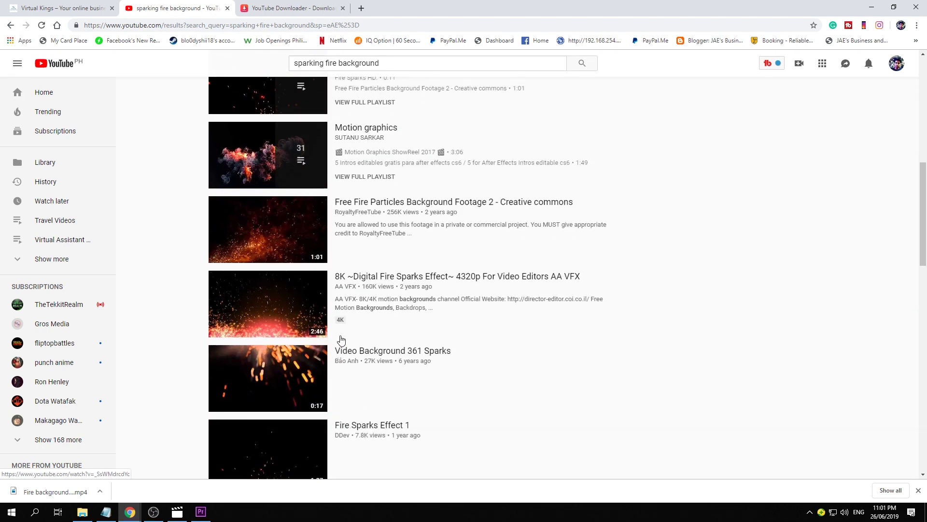
click(288, 234)
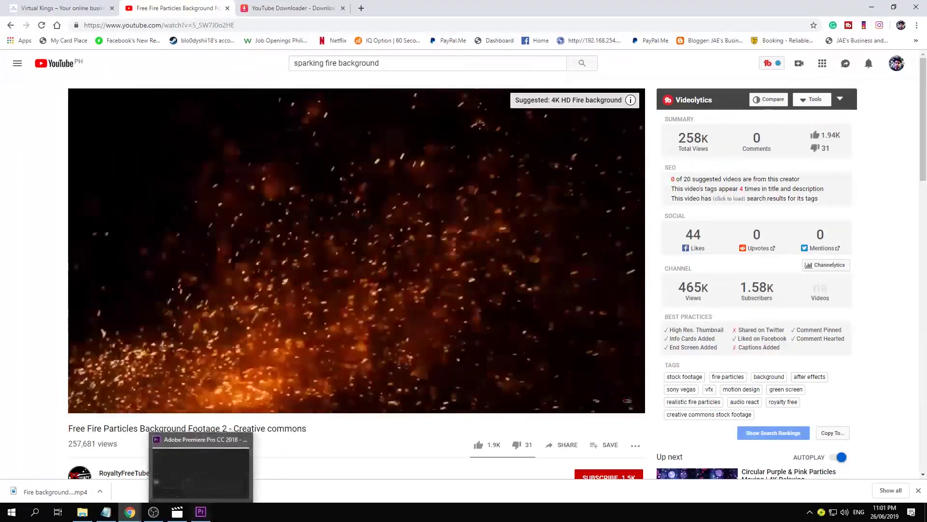
Close the YouTube and y2mate tabs and switch back to Premiere Pro.
click(227, 8)
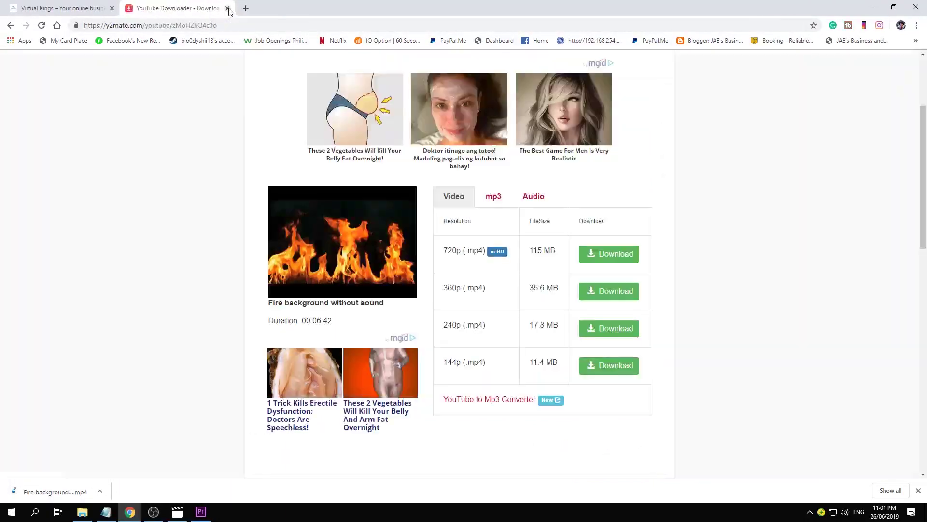
click(227, 8)
click(201, 512)
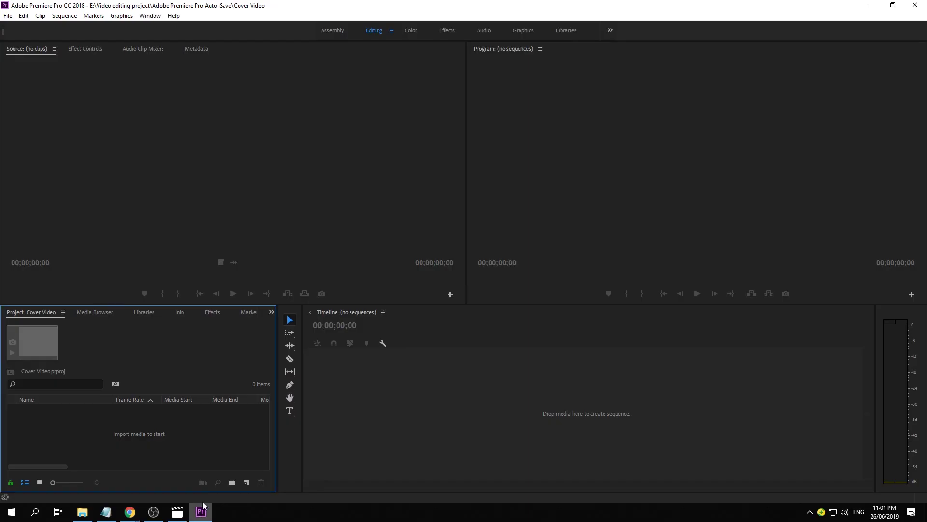
Import the video "Fire background without sound" from the Downloads folder into the project.
double_click(100, 416)
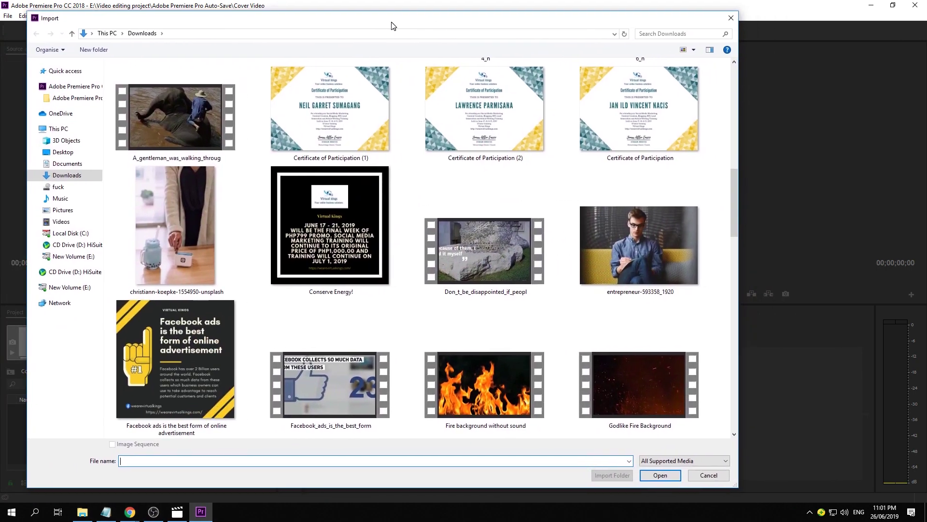
scroll(602, 231, down, 2)
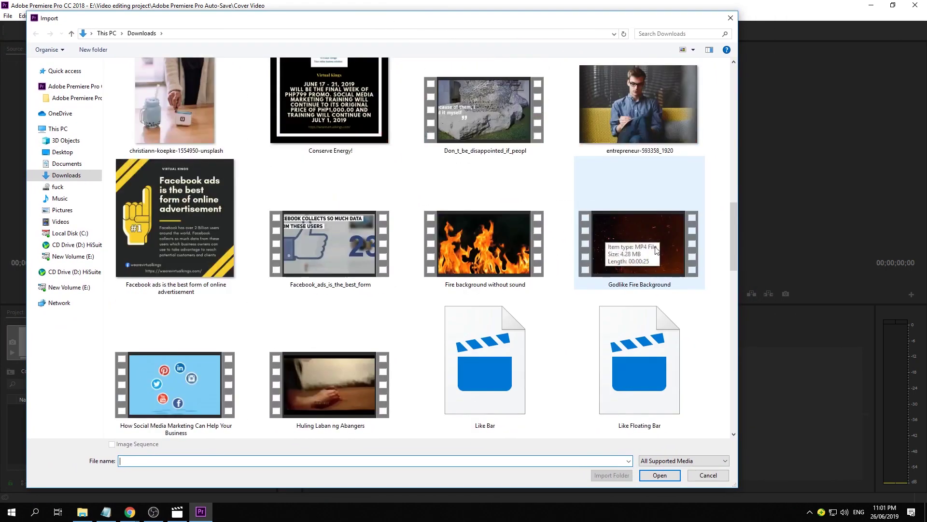
scroll(641, 246, down, 2)
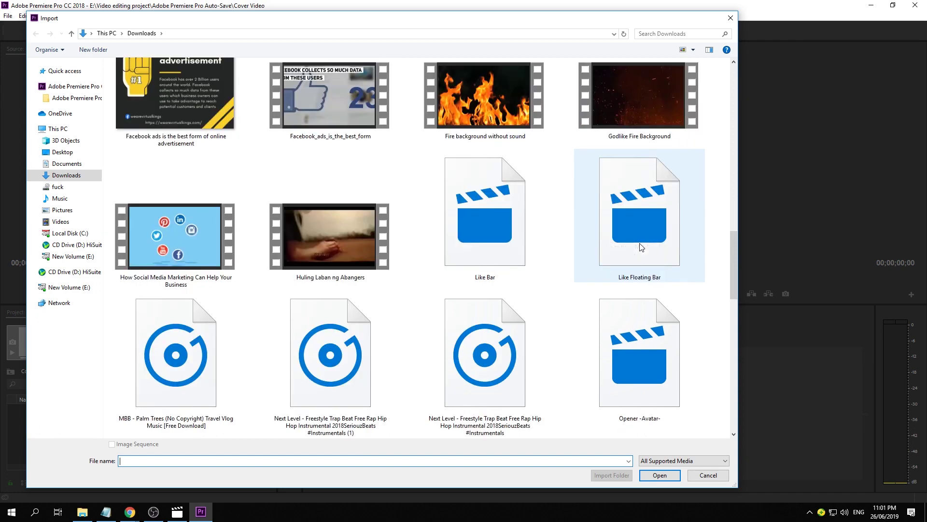
scroll(617, 250, down, 10)
scroll(616, 249, down, 2)
scroll(616, 249, up, 2)
scroll(616, 249, down, 3)
scroll(616, 248, up, 9)
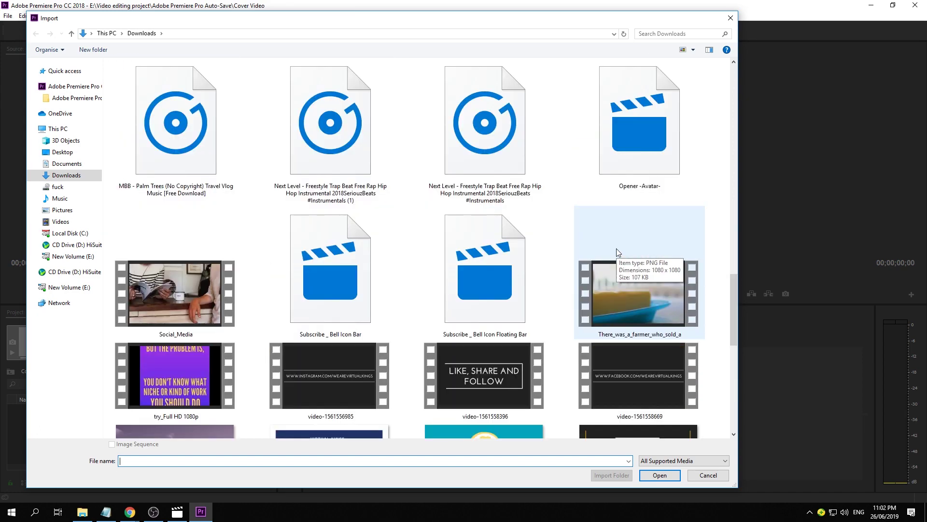
scroll(616, 249, up, 4)
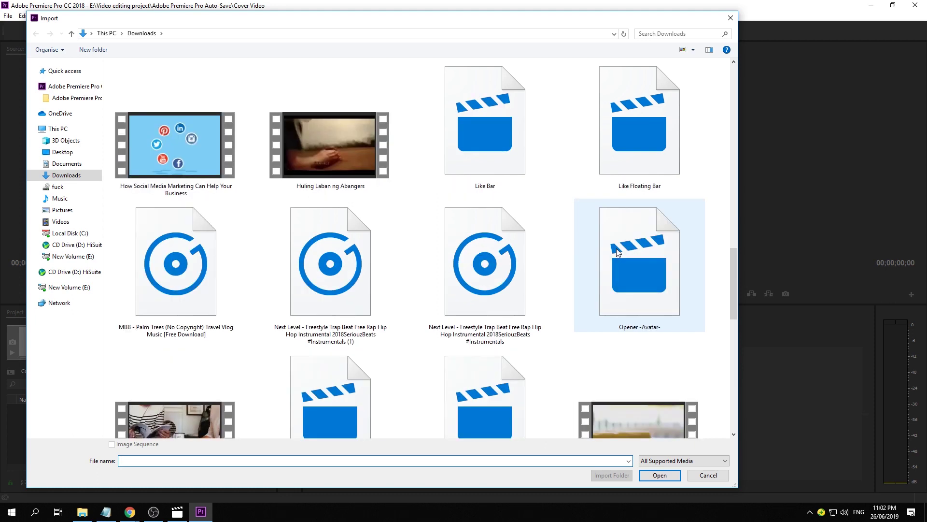
scroll(616, 249, up, 8)
scroll(616, 249, down, 4)
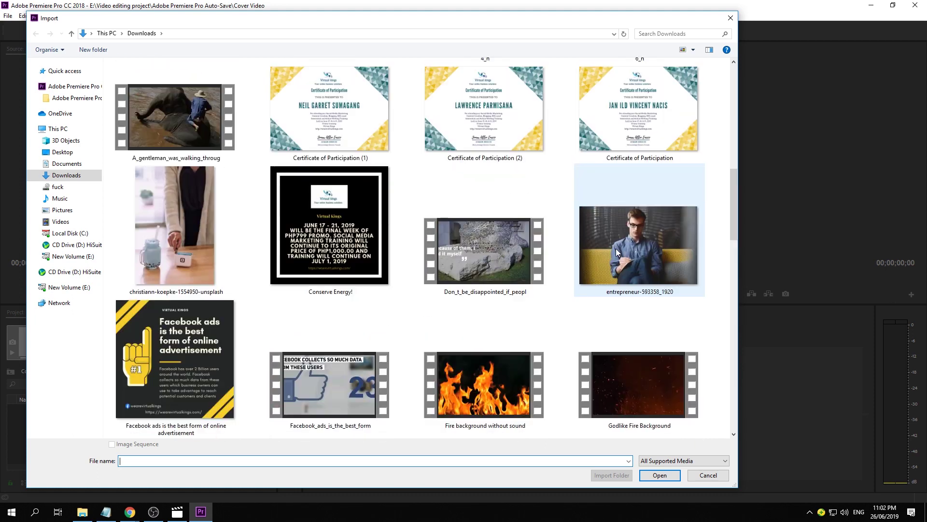
double_click(497, 386)
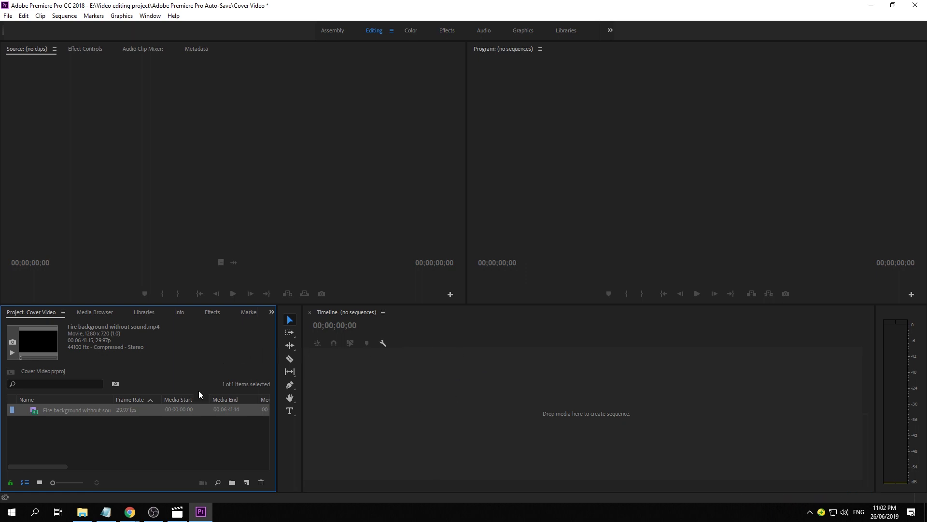
Create a new sequence by placing the imported fire background clip on the empty timeline.
click(89, 410)
click(71, 436)
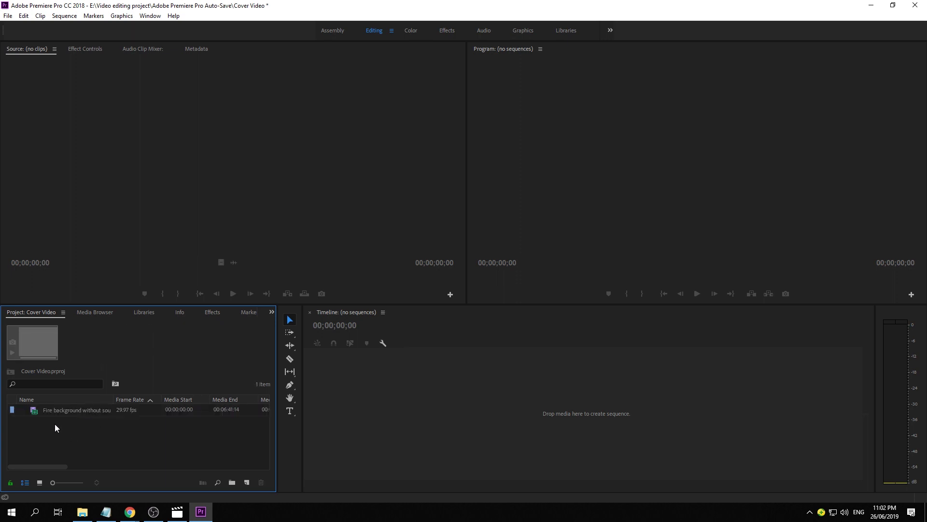
click(35, 415)
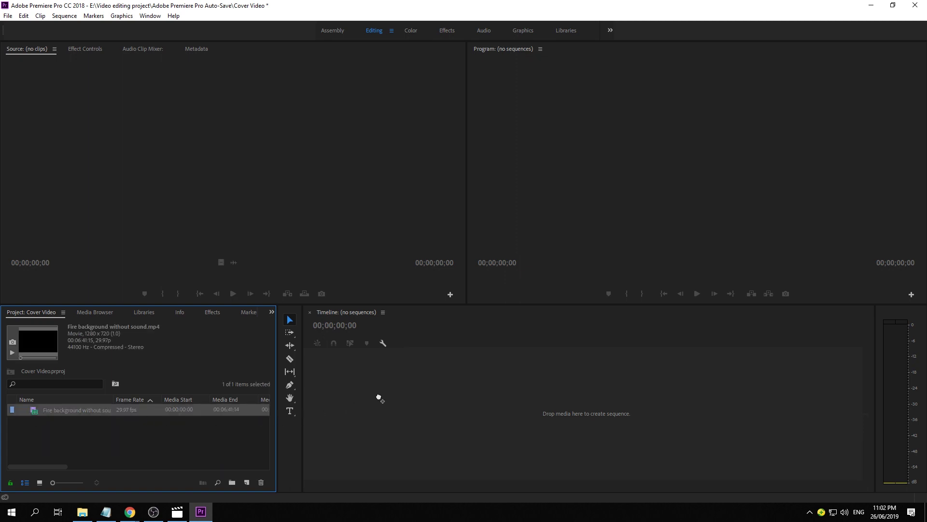
drag(399, 401, 401, 403)
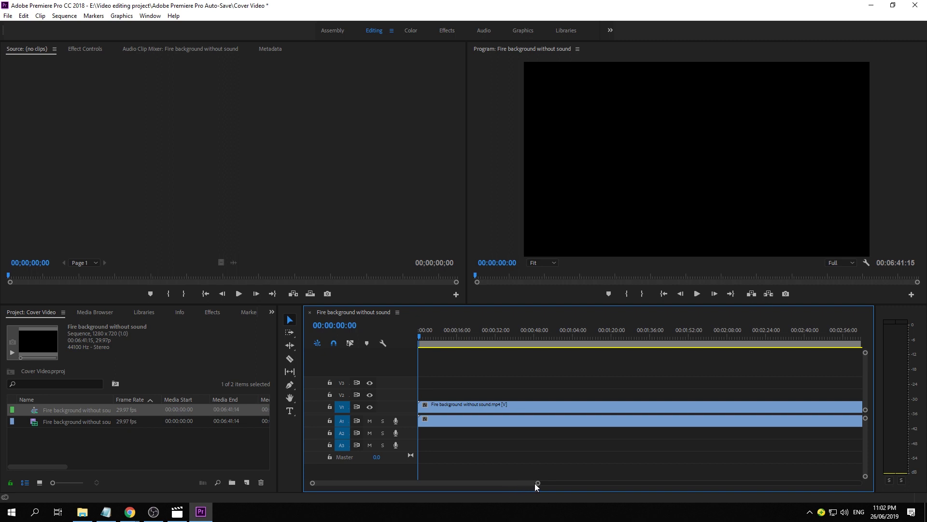
drag(518, 482, 542, 482)
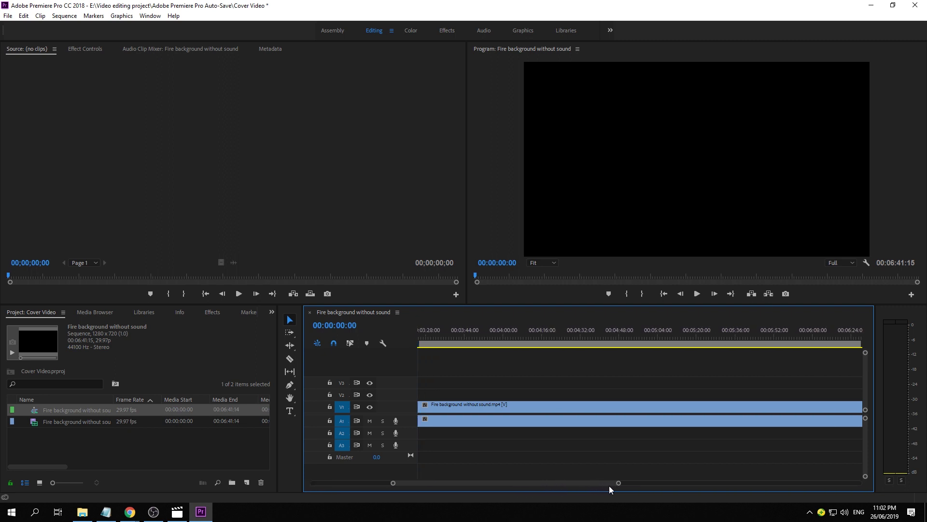
drag(620, 483, 666, 483)
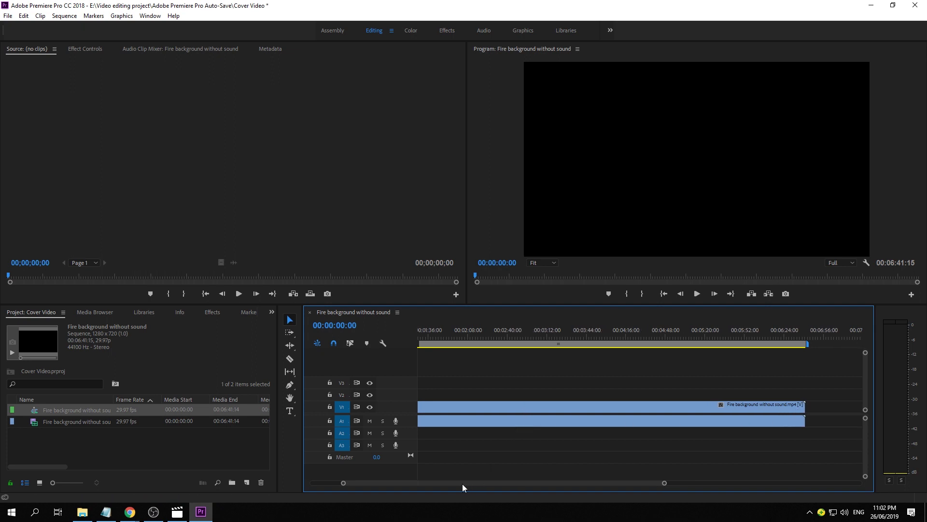
drag(466, 483, 407, 482)
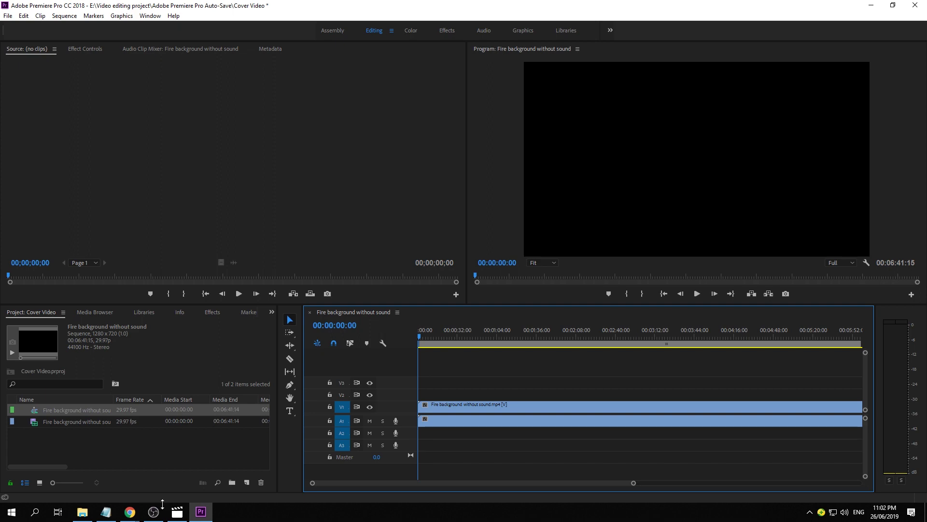
Switch to the video player, play the finished Cover Video example from near its start, pause it and return to Premiere Pro.
click(177, 511)
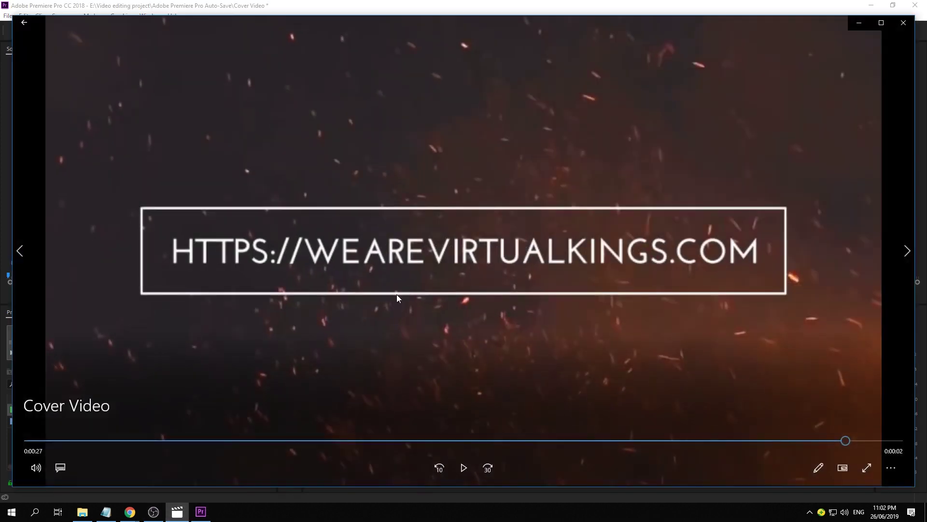
click(51, 440)
click(462, 468)
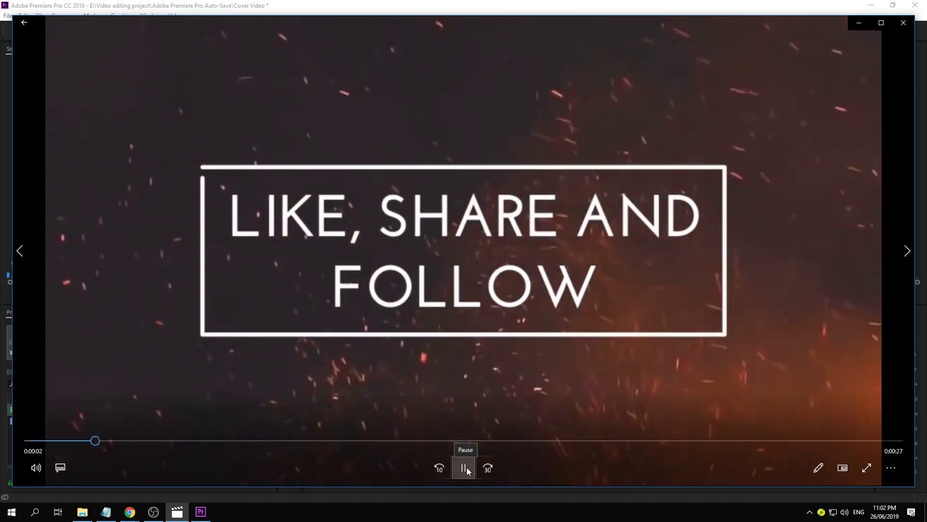
click(466, 469)
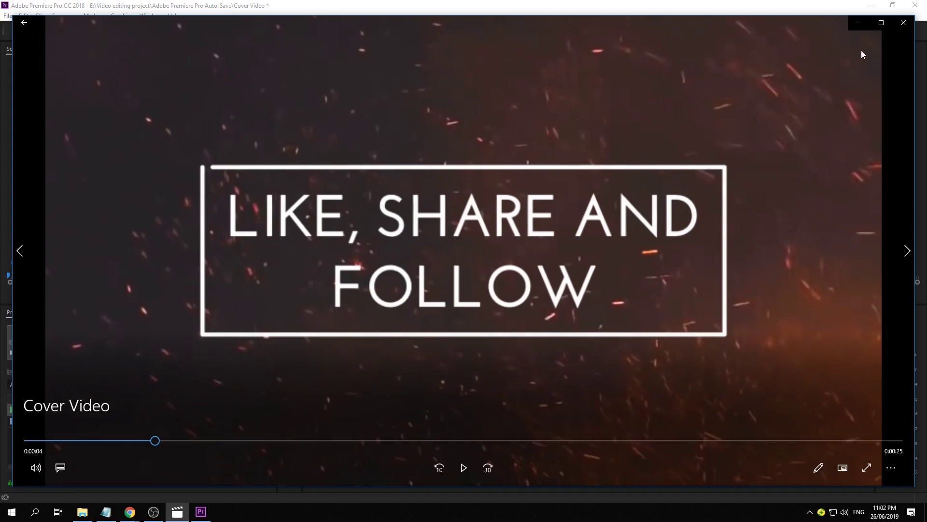
click(860, 24)
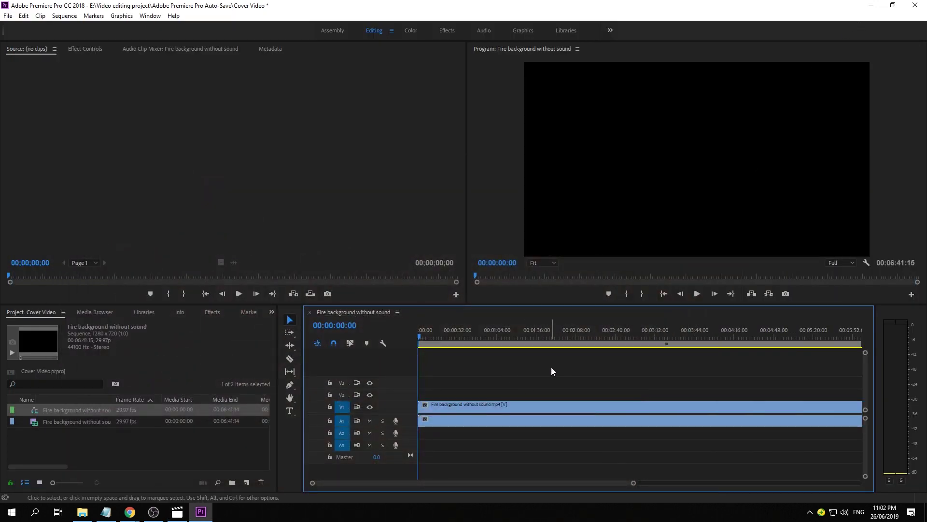
Preview the first seconds of the fire background clip in the sequence and stop playback.
click(473, 409)
click(697, 294)
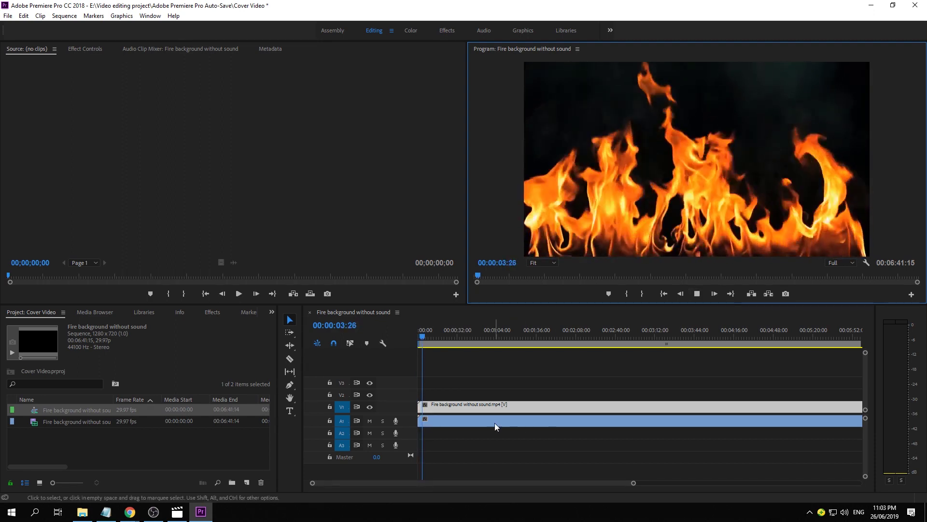
click(700, 296)
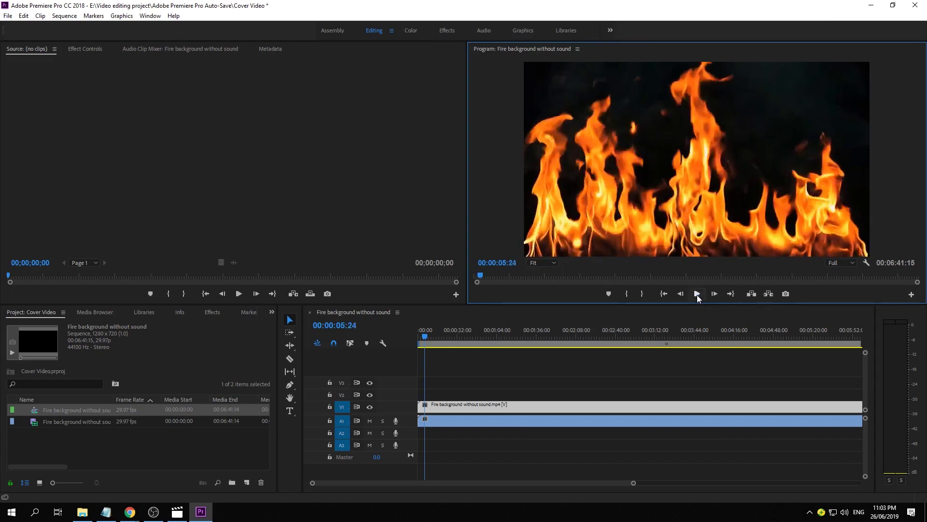
Delete the fire clip's audio from track A1 and return the playhead to the start of the sequence.
click(512, 418)
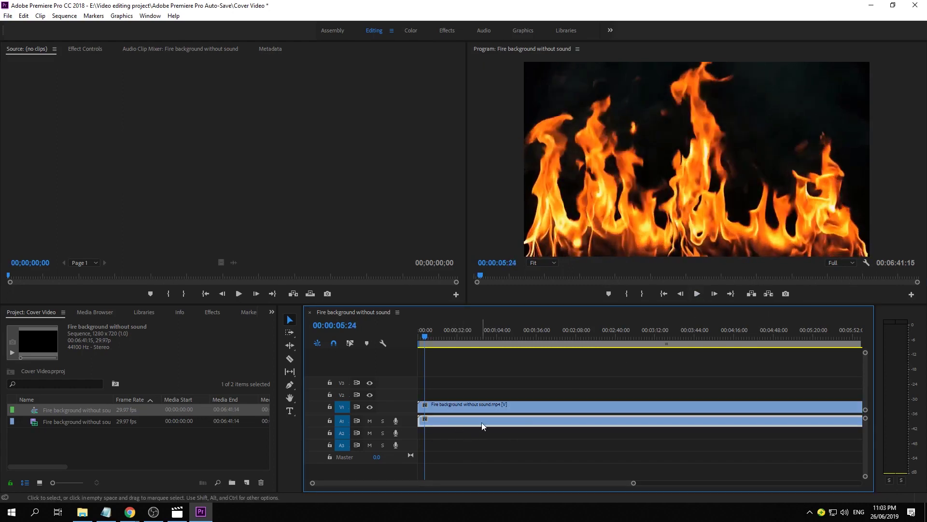
key(Delete)
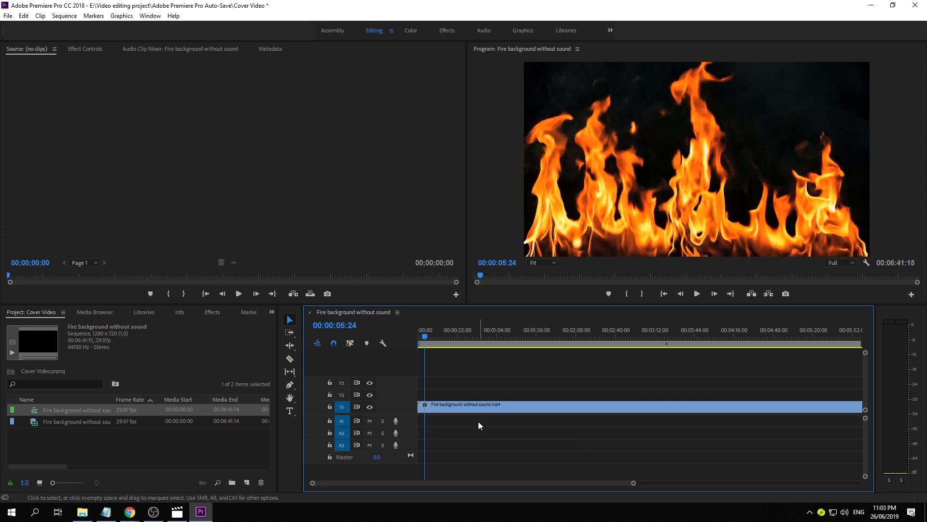
drag(426, 339, 414, 340)
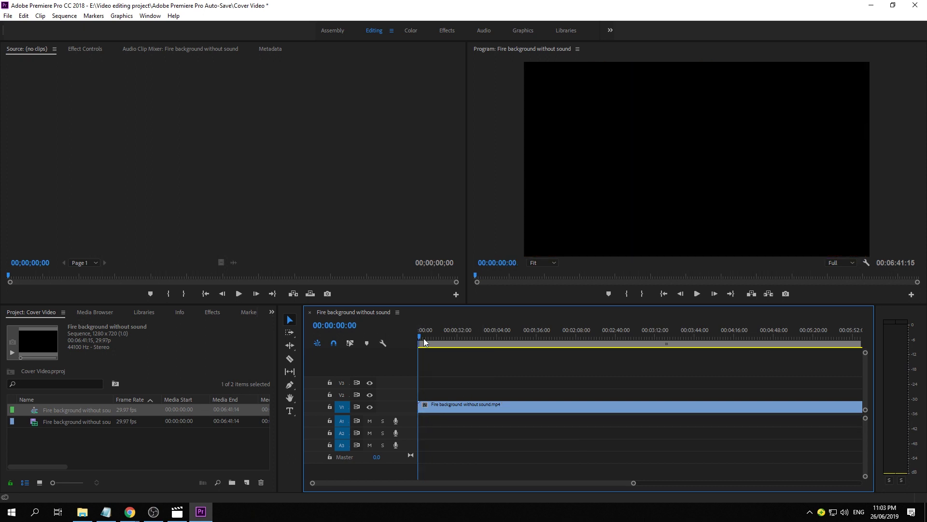
Set the fire clip's opacity blend mode to Screen and look briefly at the Cover Video example in the video player.
click(444, 407)
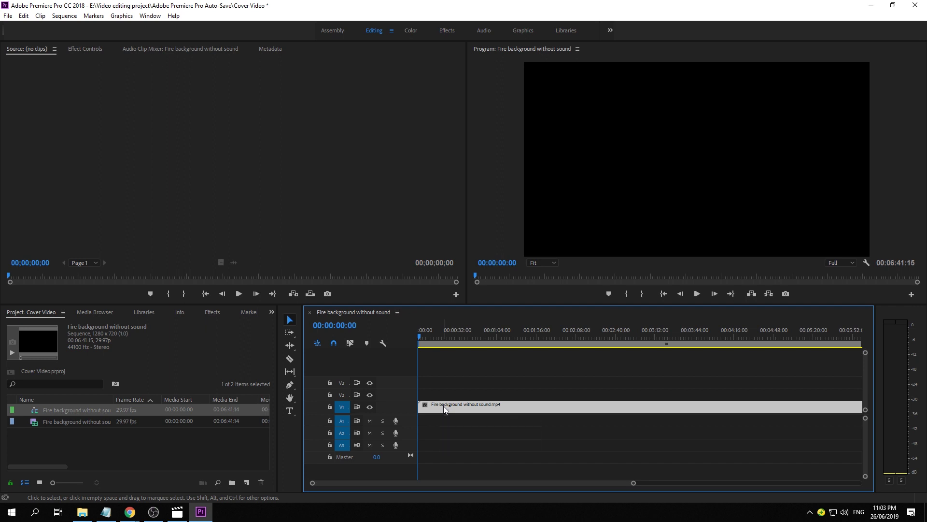
click(79, 48)
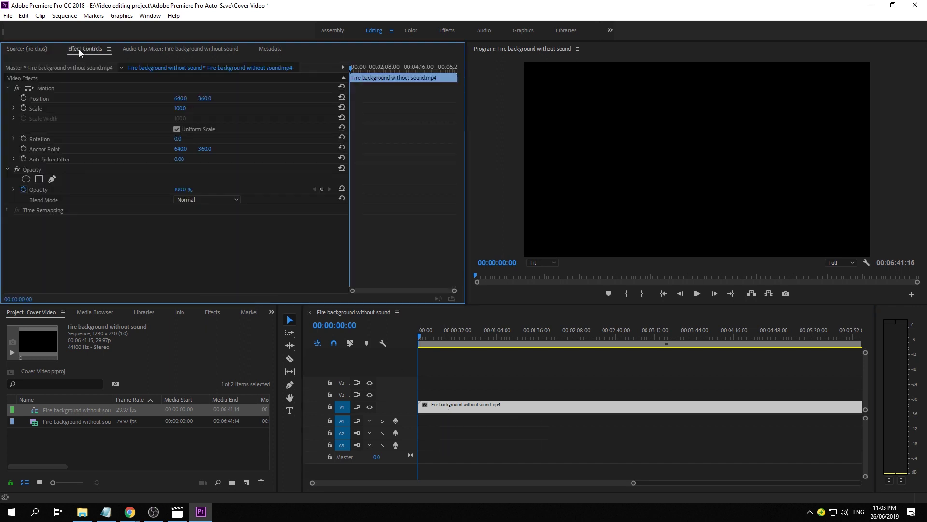
click(210, 199)
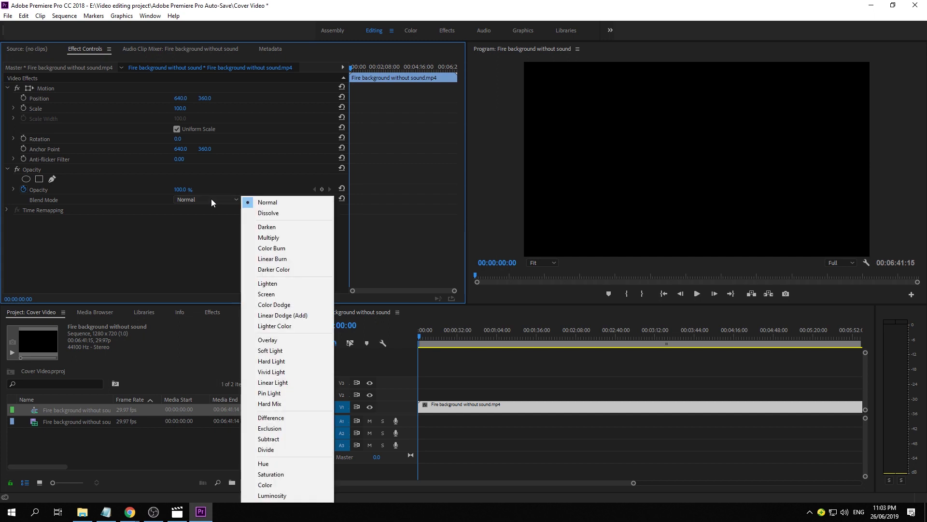
click(274, 295)
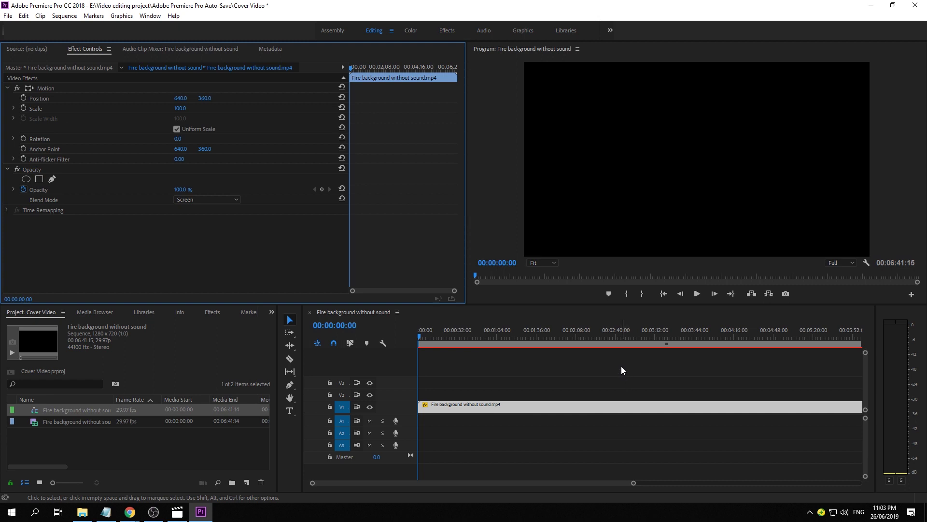
click(176, 511)
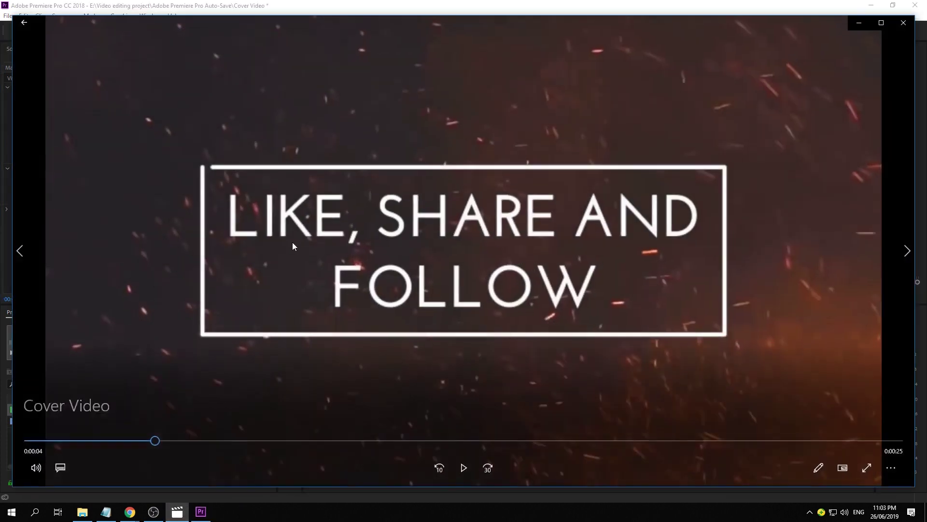
click(859, 24)
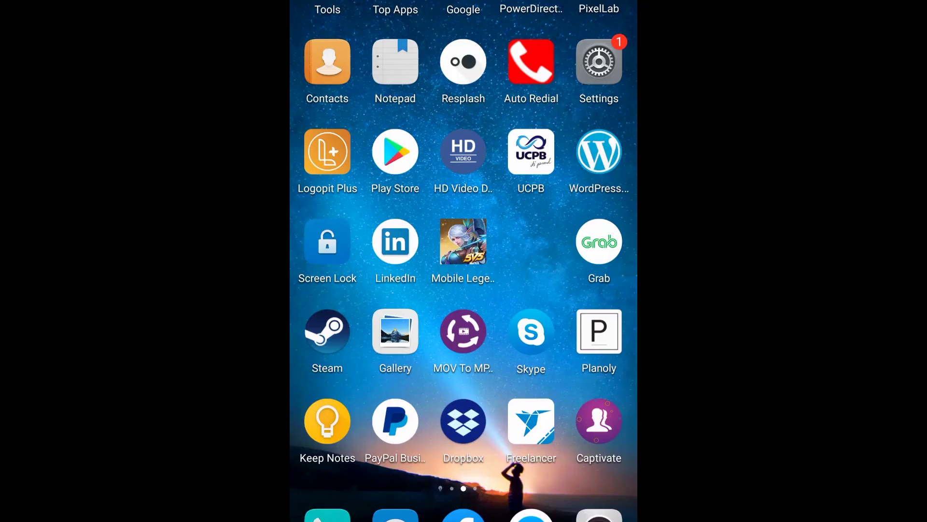
Open the Play Store on the phone and search for "animated text" to reach the Animated Text – Text Animation Maker page.
click(395, 151)
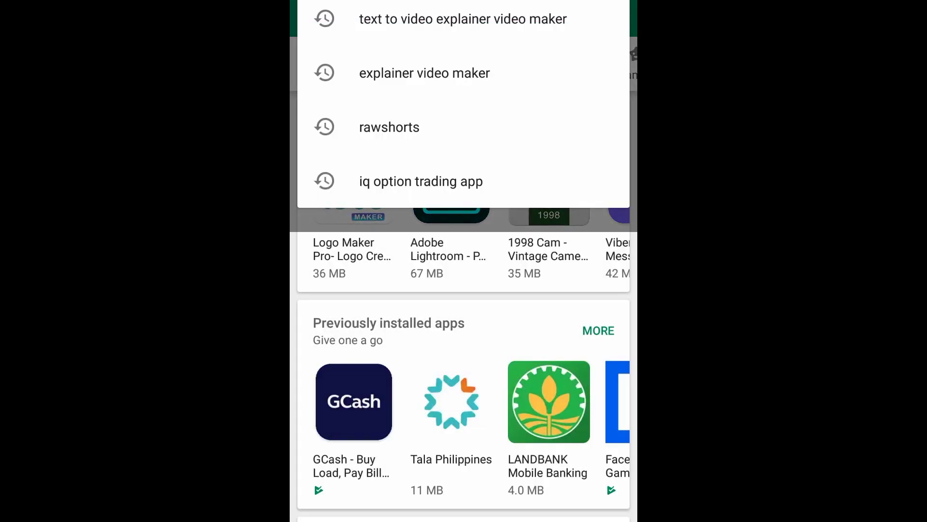
text(anim)
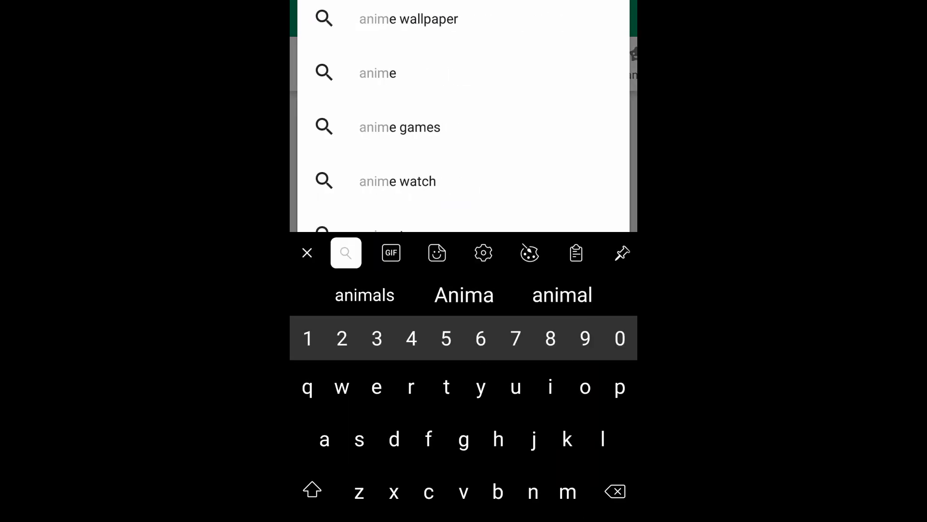
text(ated)
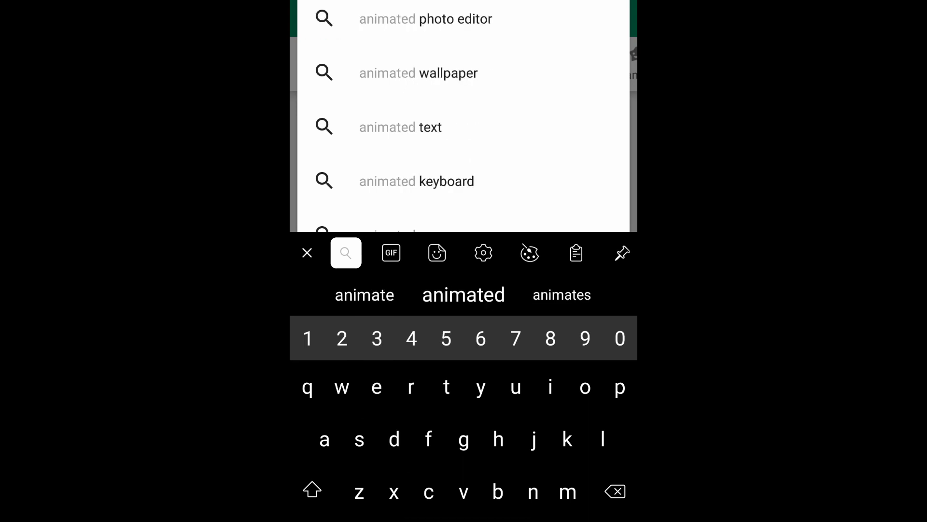
text( t)
key(Return)
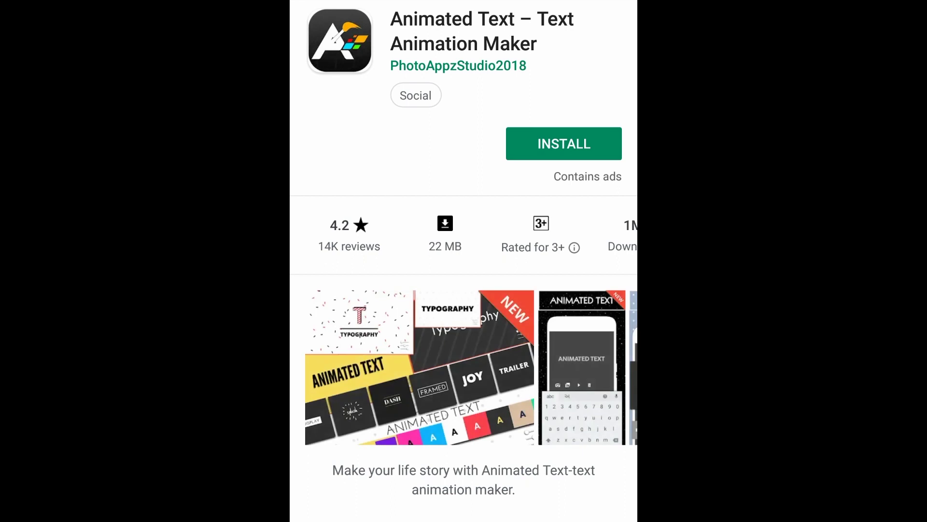
Install and open the Animated Text app, and allow both of its device permission requests.
click(563, 144)
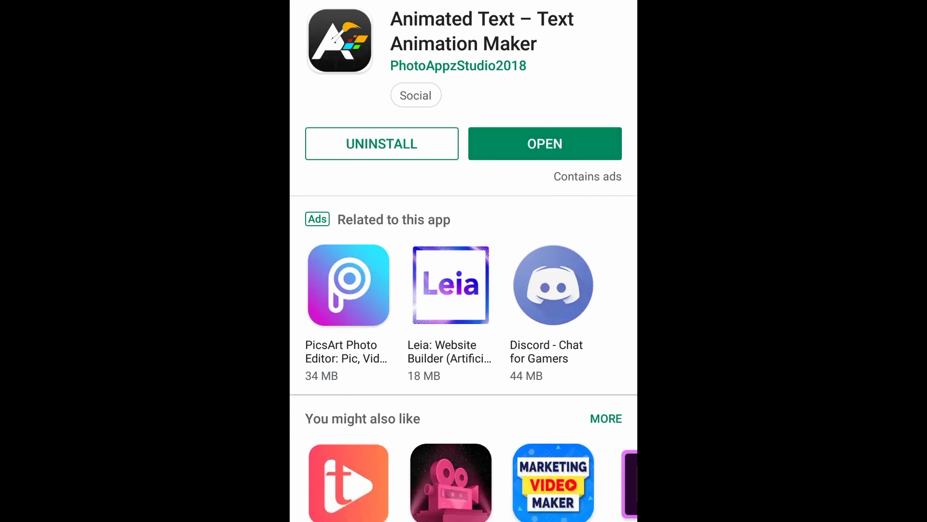
click(545, 143)
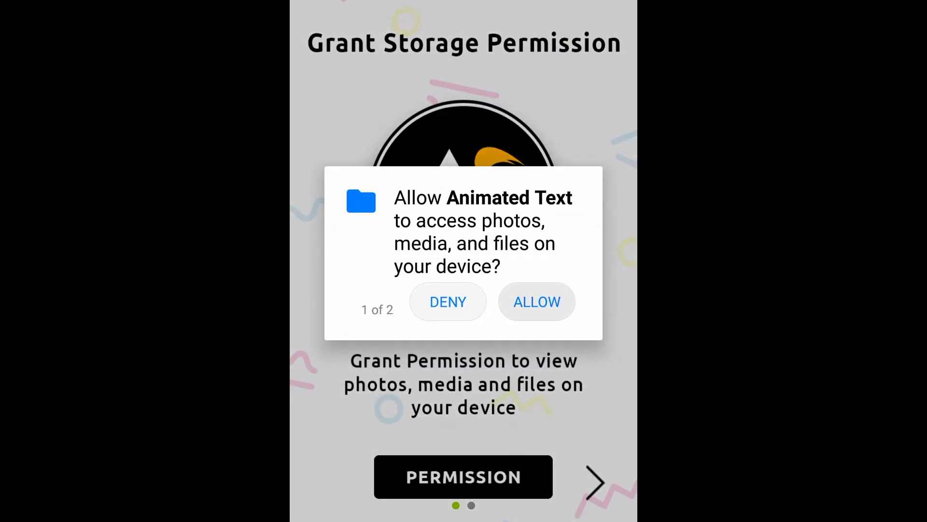
click(537, 301)
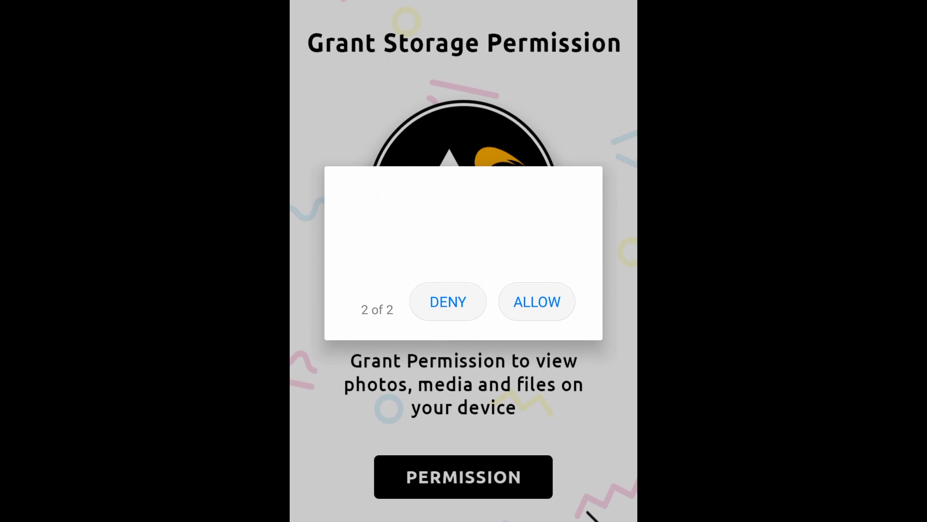
click(537, 302)
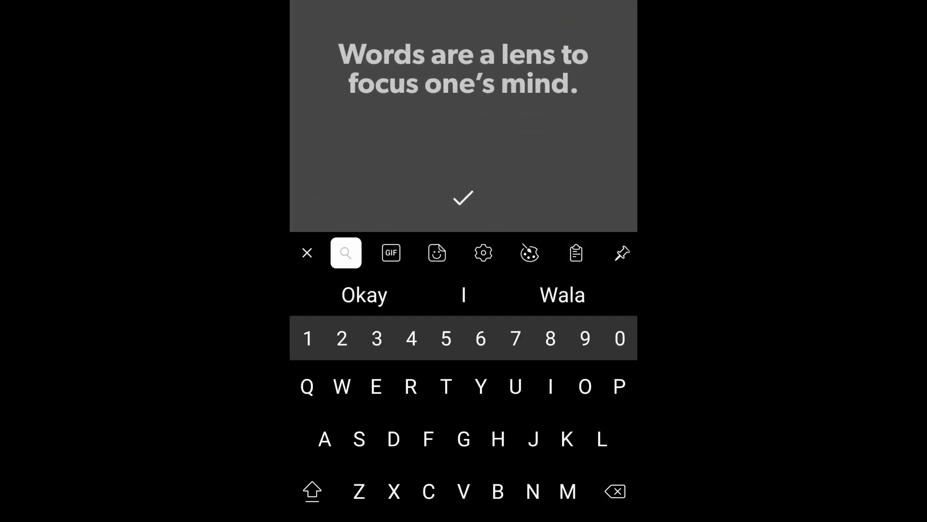
Replace the sample quote with the text "Like, share and subscribe".
key(BackSpace)
key(BackSpace)
key(BackSpace)
key(BackSpace)
key(BackSpace)
key(BackSpace)
key(BackSpace)
key(BackSpace)
key(BackSpace)
key(BackSpace)
key(BackSpace)
key(BackSpace)
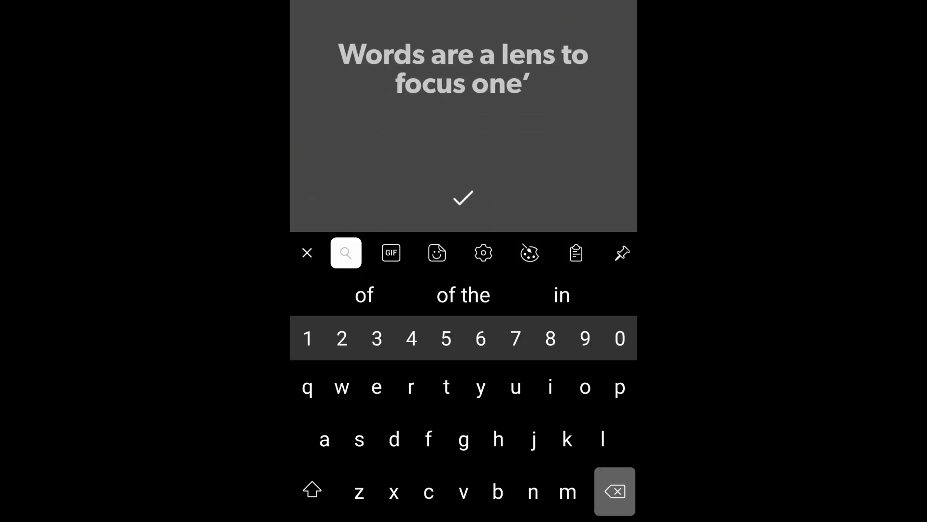
key(BackSpace)
key(BackSpace)
key(BackSpace)
key(BackSpace)
key(BackSpace)
key(BackSpace)
key(BackSpace)
key(BackSpace)
key(BackSpace)
key(BackSpace)
key(BackSpace)
key(BackSpace)
key(BackSpace)
key(BackSpace)
key(BackSpace)
key(BackSpace)
key(BackSpace)
key(BackSpace)
key(BackSpace)
key(BackSpace)
text(Li)
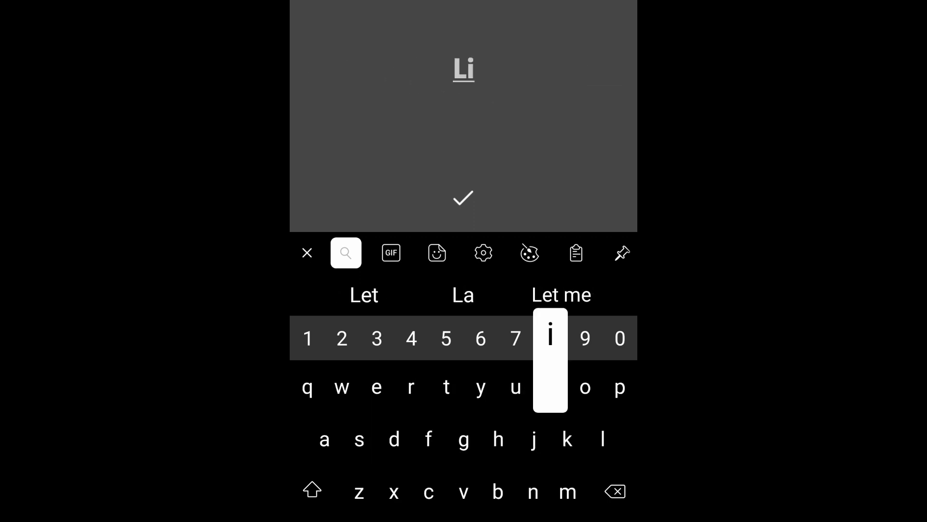
text(ke, share)
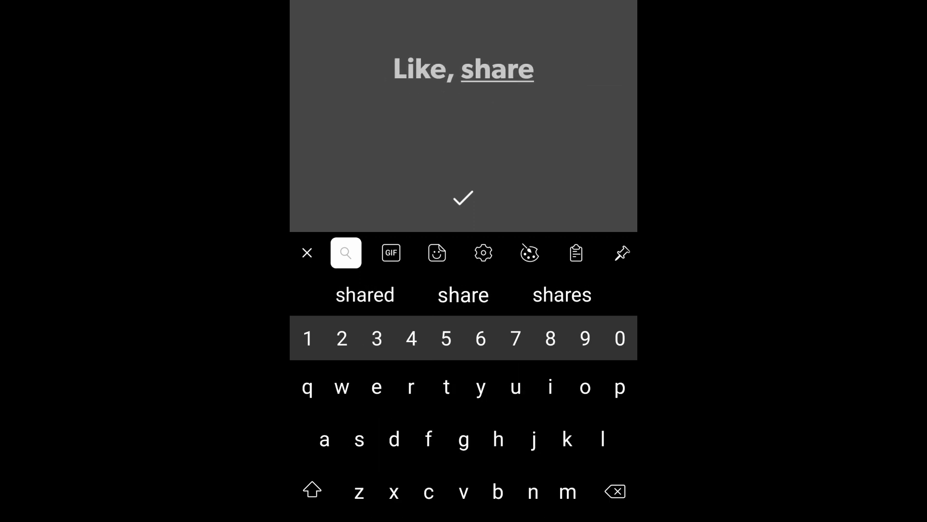
text( and subscribe)
Confirm the "Like, share and subscribe" text and apply the Framed animation style to it.
click(463, 198)
click(460, 191)
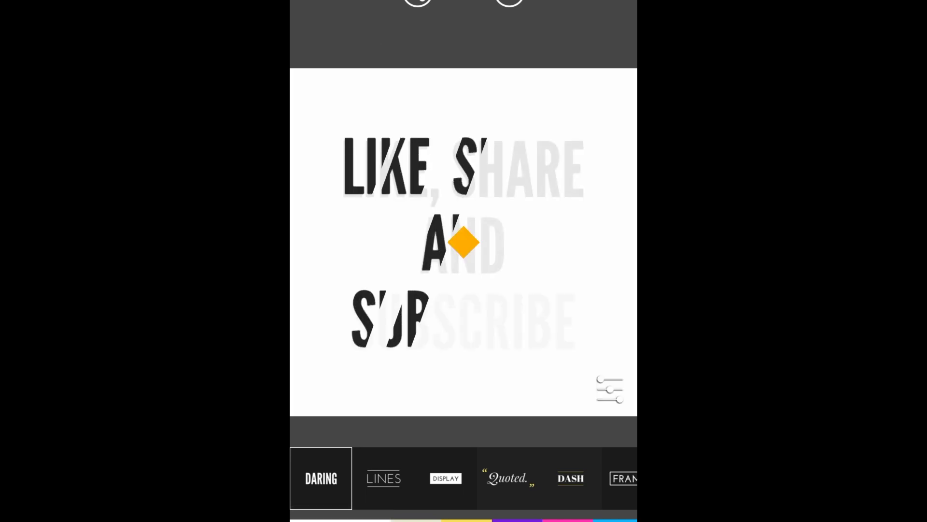
drag(571, 478, 483, 478)
click(544, 478)
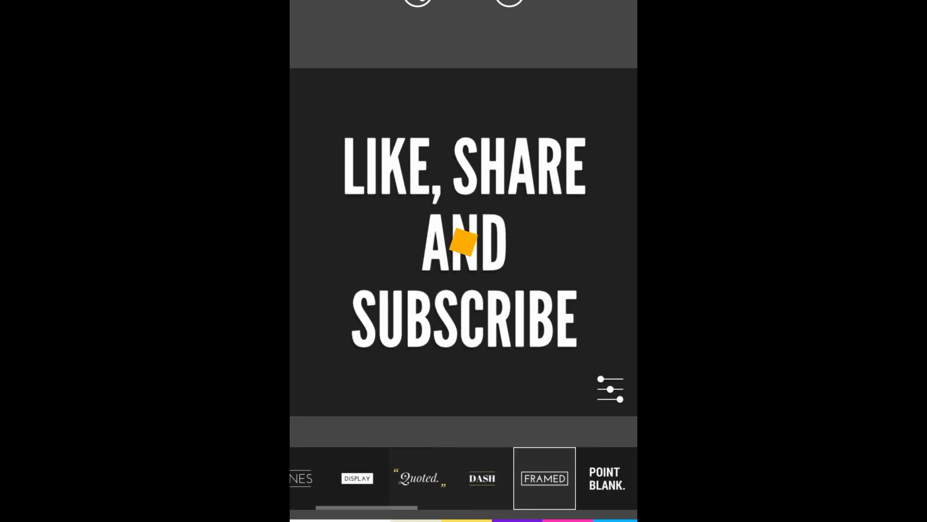
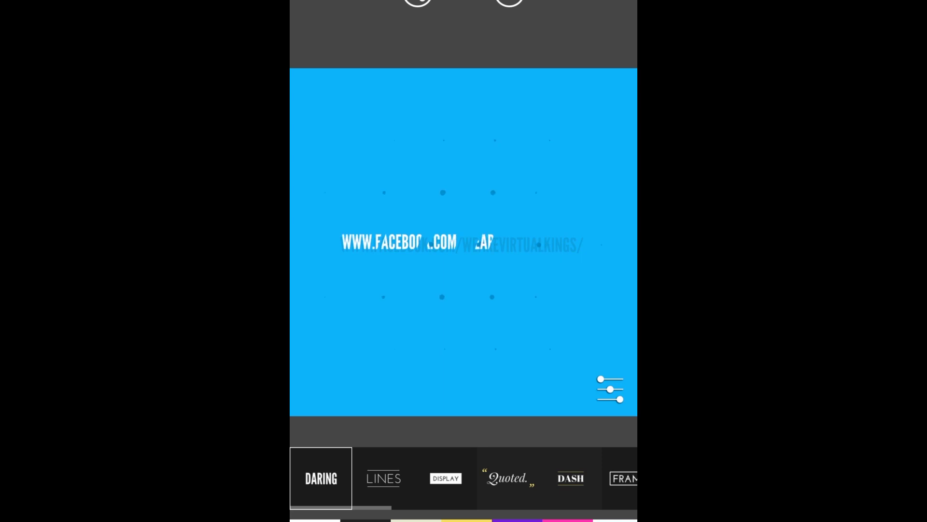
Try the Framed style and the Tag style on the Facebook page address text.
scroll(463, 478, right, 3)
click(517, 478)
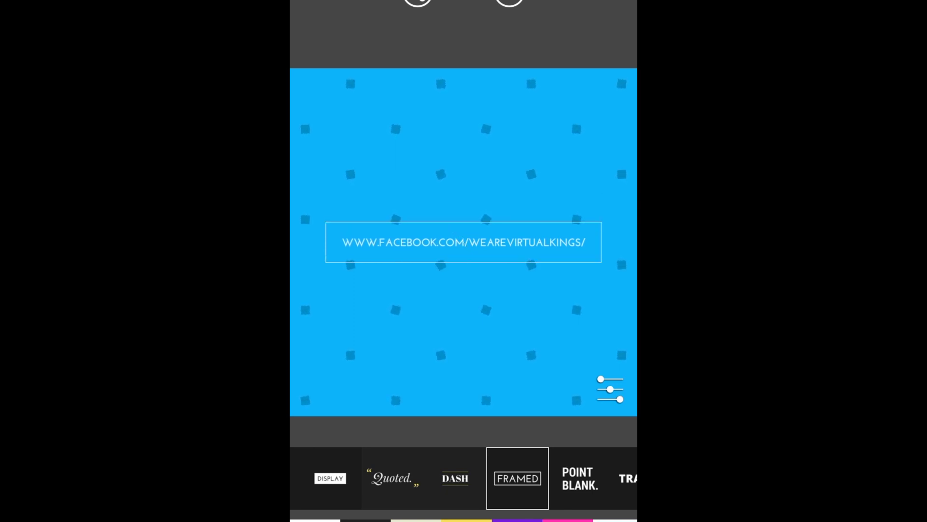
scroll(464, 478, right, 5)
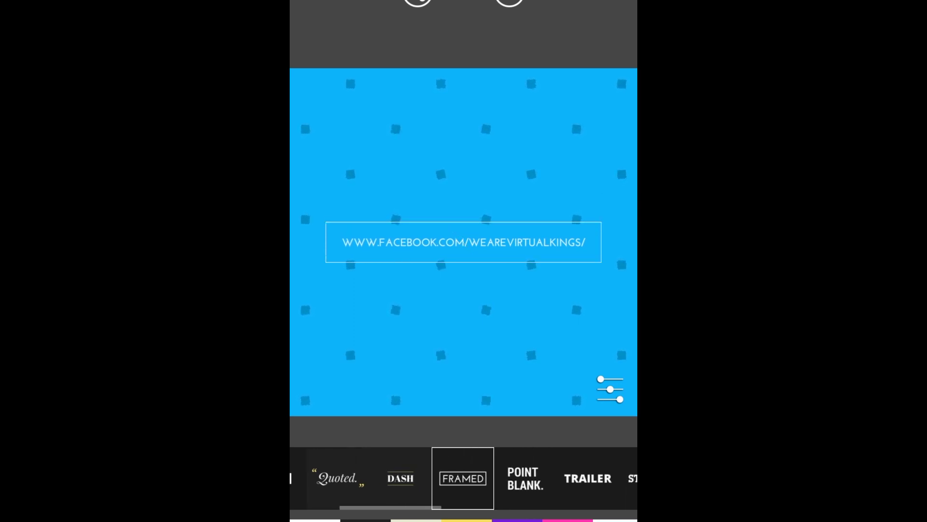
scroll(464, 478, right, 2)
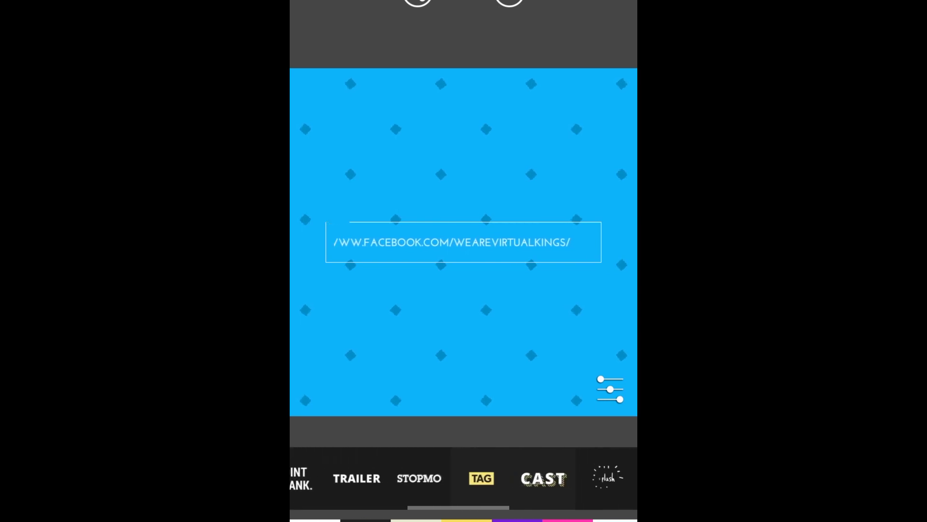
click(479, 478)
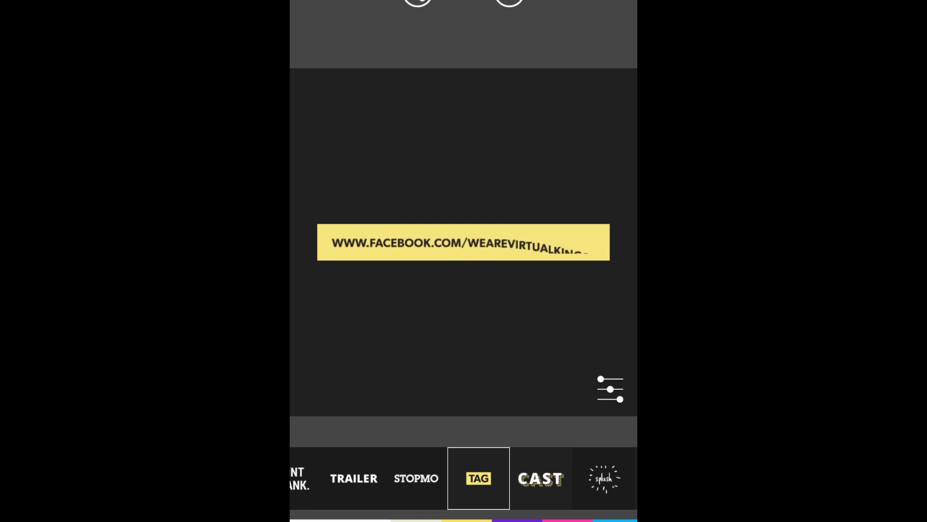
Look through the other animation styles and try the Trailer style on the Facebook page address.
scroll(463, 478, right, 3)
scroll(463, 478, right, 3)
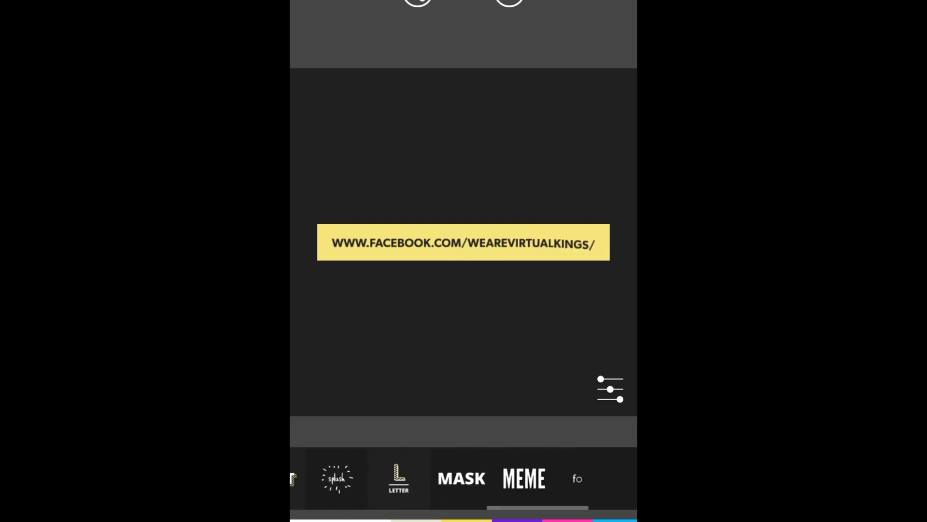
scroll(464, 478, right, 2)
scroll(464, 478, right, 2)
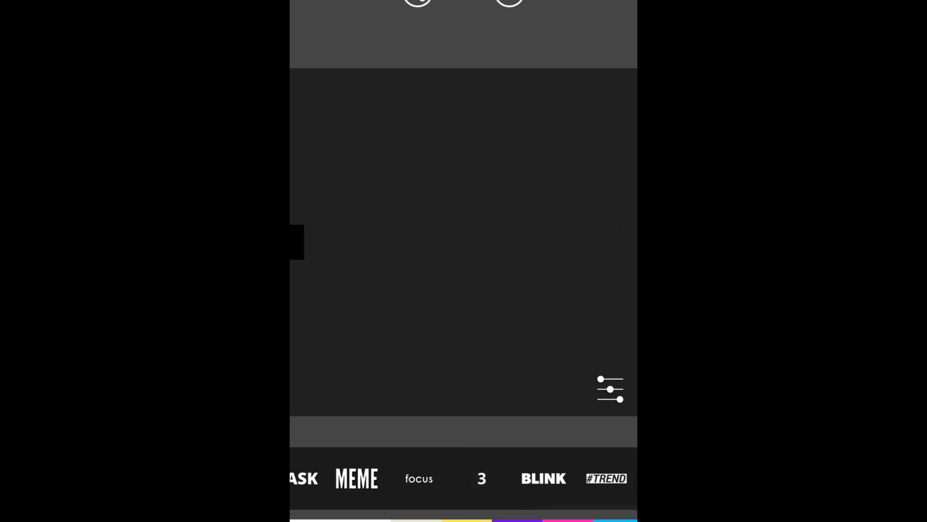
scroll(464, 478, left, 3)
scroll(464, 478, left, 3)
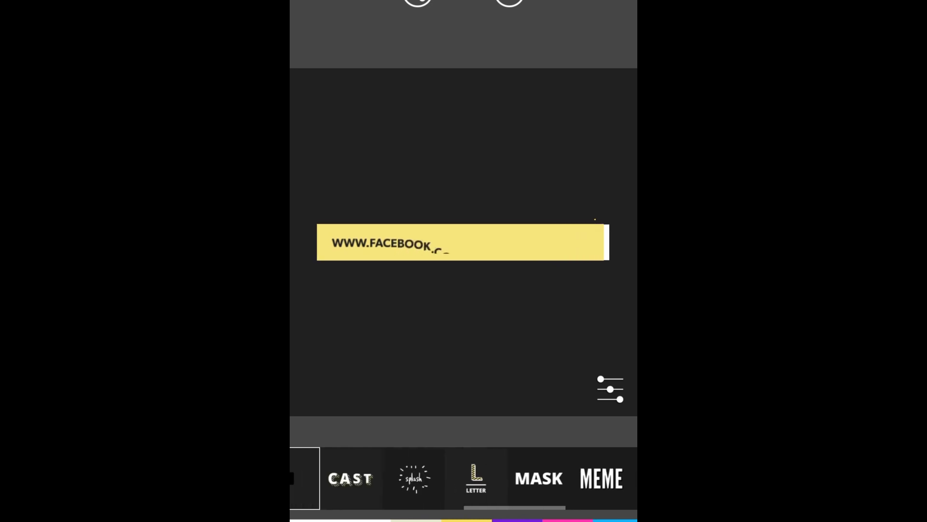
scroll(464, 478, left, 2)
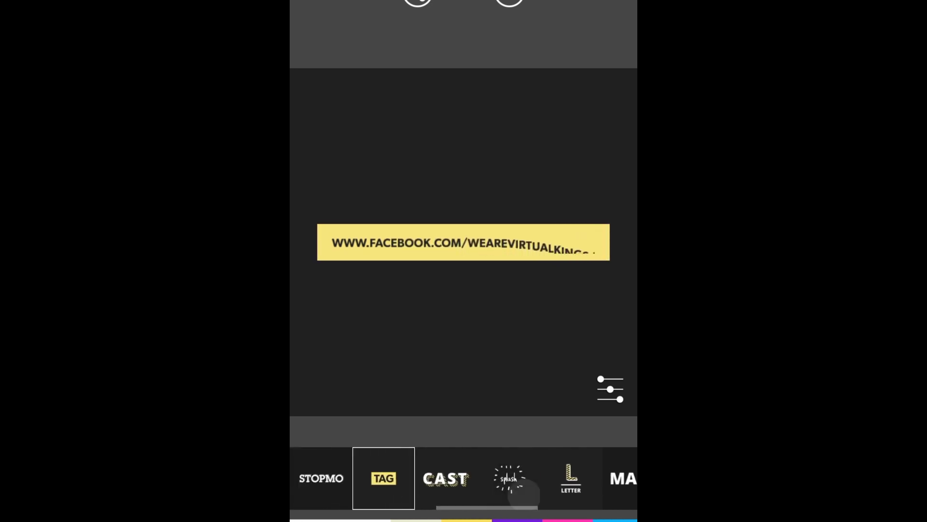
scroll(464, 478, left, 2)
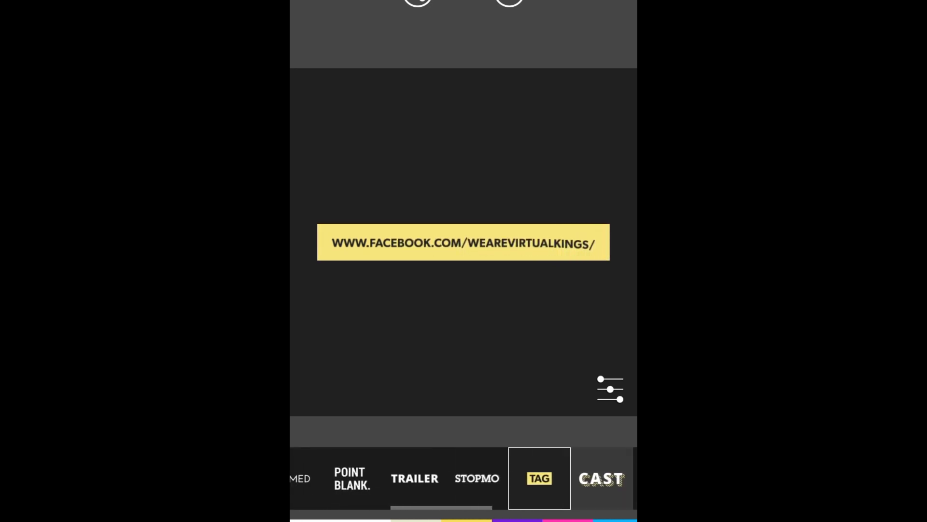
click(416, 478)
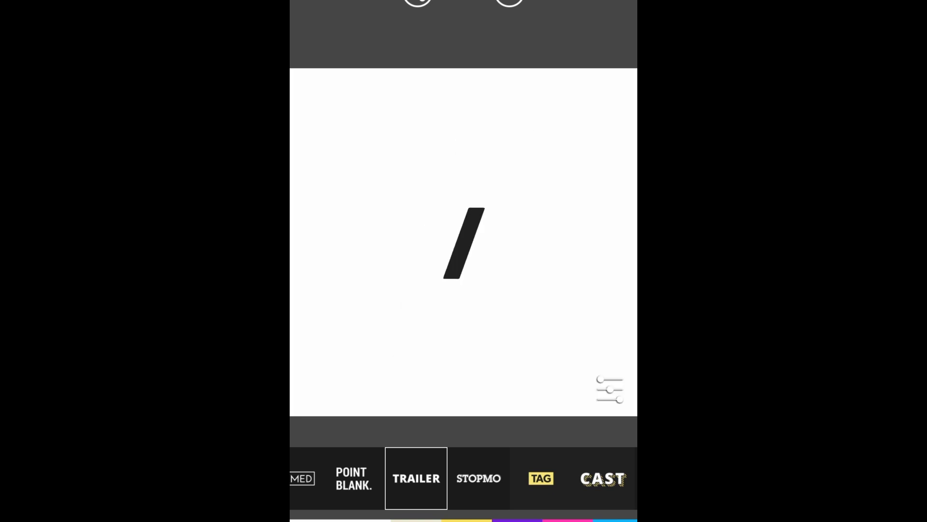
Apply the Framed style to the Facebook page address and save the animation as a video.
scroll(464, 478, left, 10)
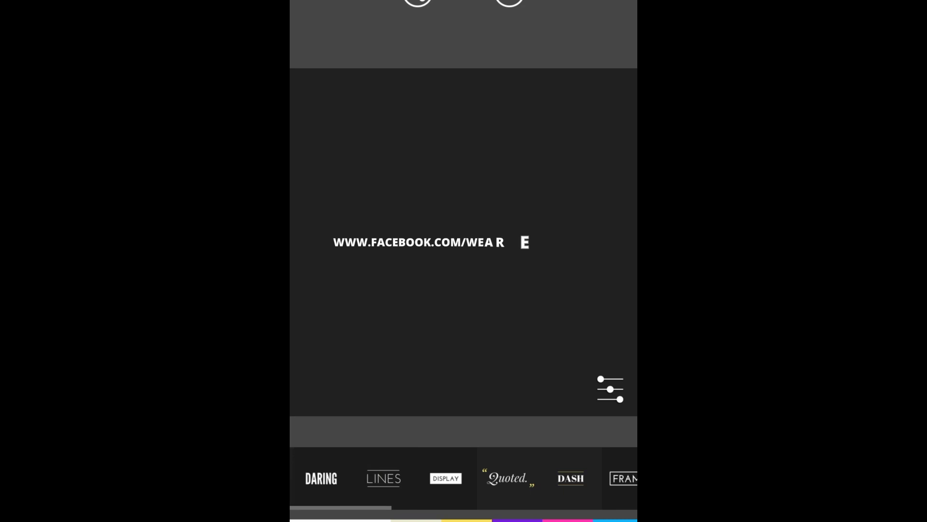
scroll(464, 478, right, 3)
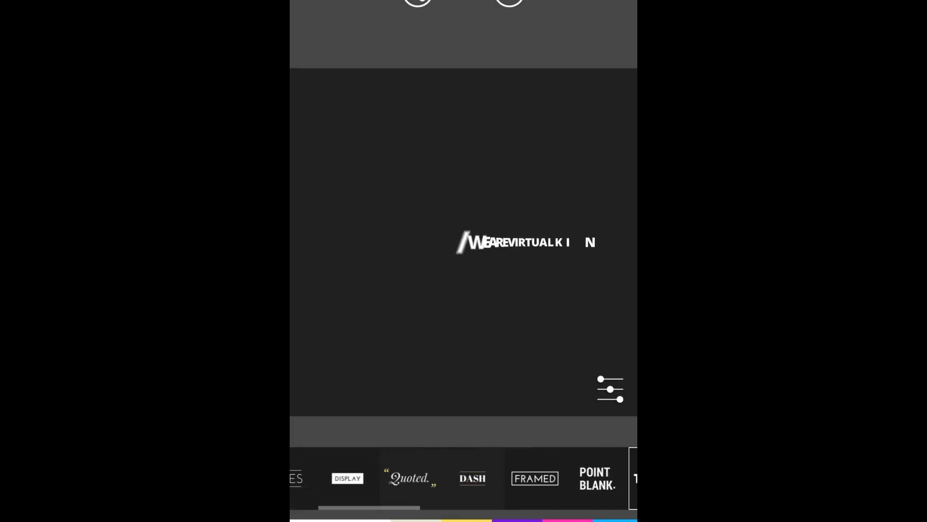
click(535, 478)
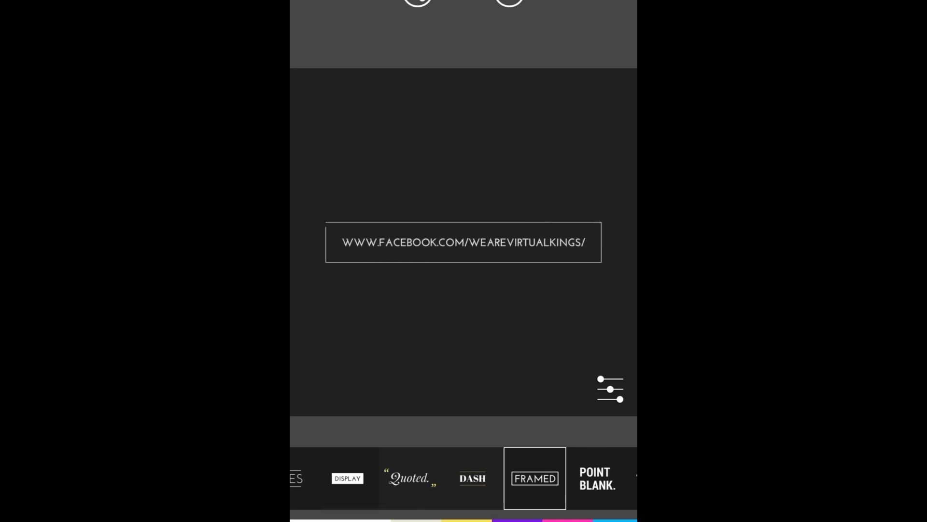
click(510, 5)
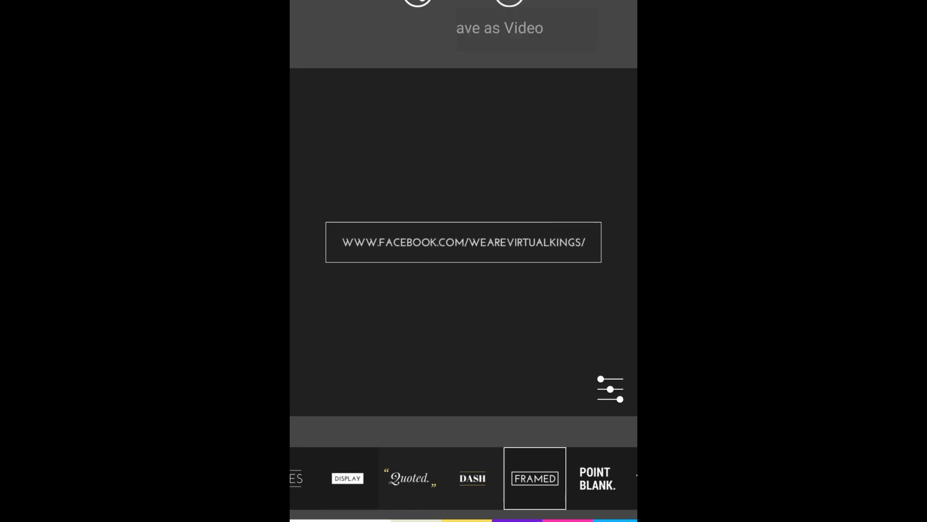
click(512, 108)
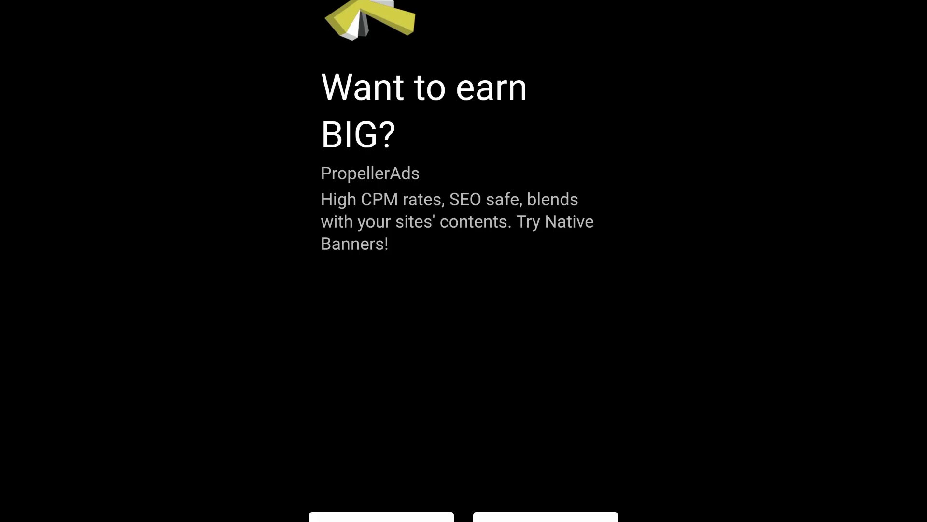
key(Escape)
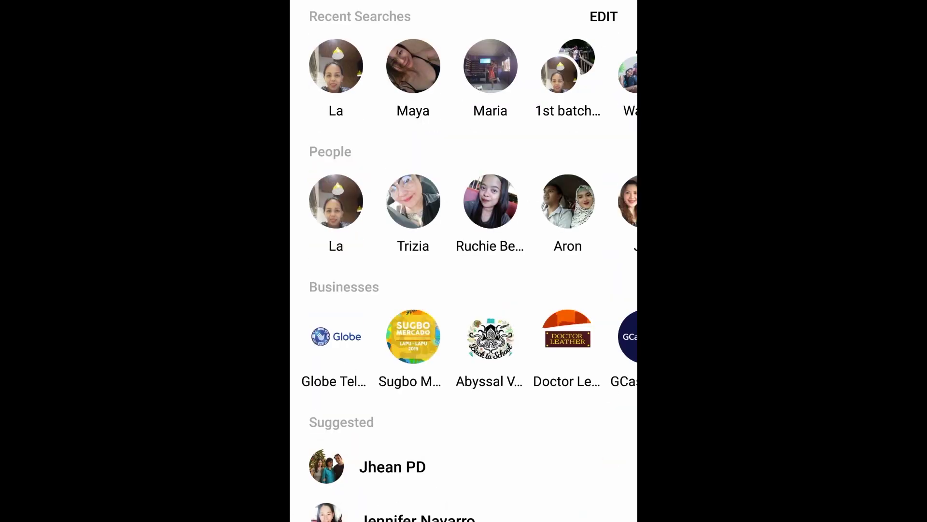
Search Messenger for the contact's name and open the conversation.
text(ja)
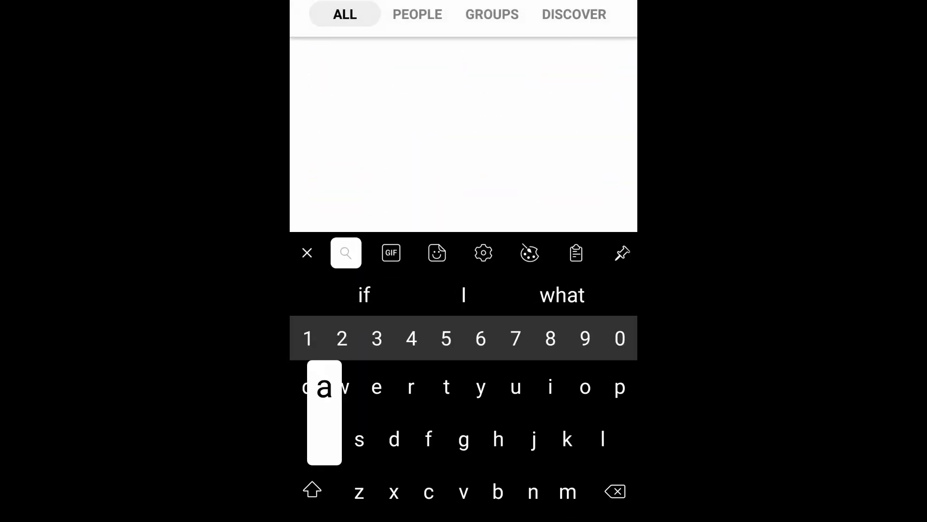
text(m)
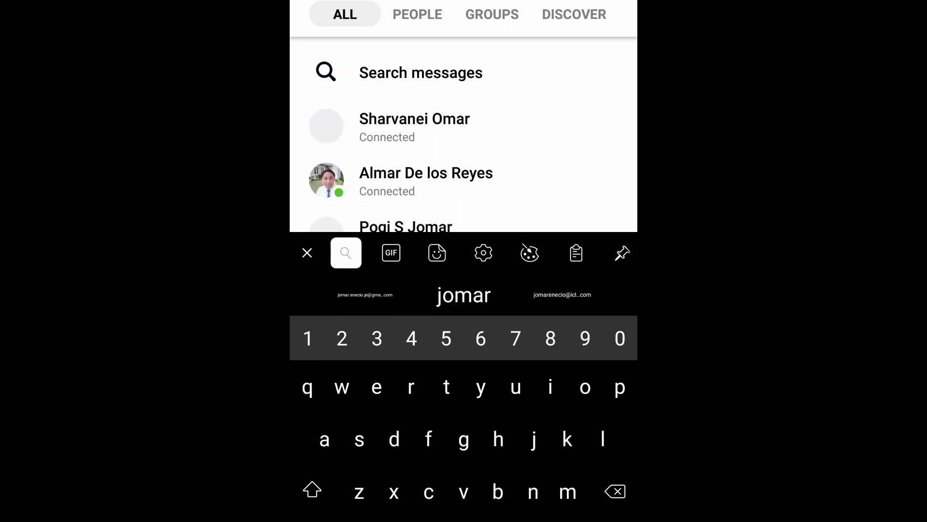
key(Return)
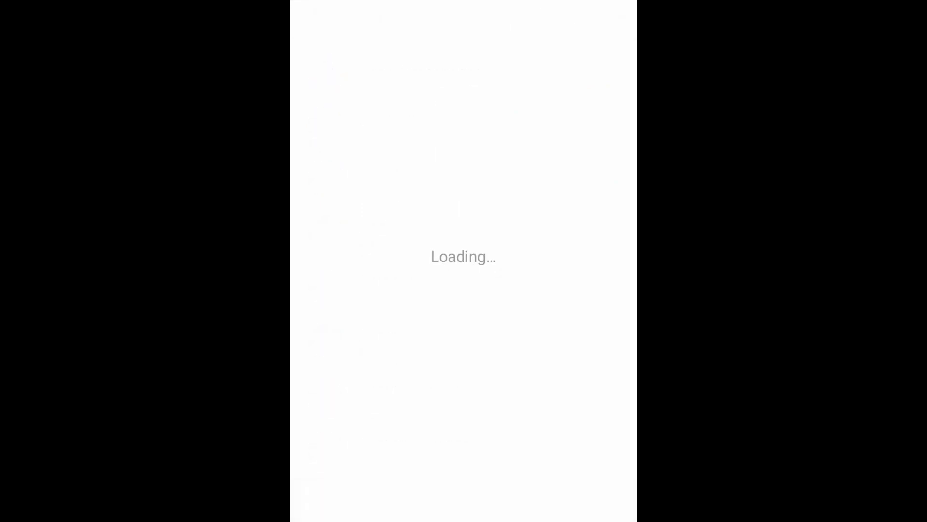
Send the saved "Like, share and subscribe" video and the newest Facebook page address video in the conversation.
click(392, 313)
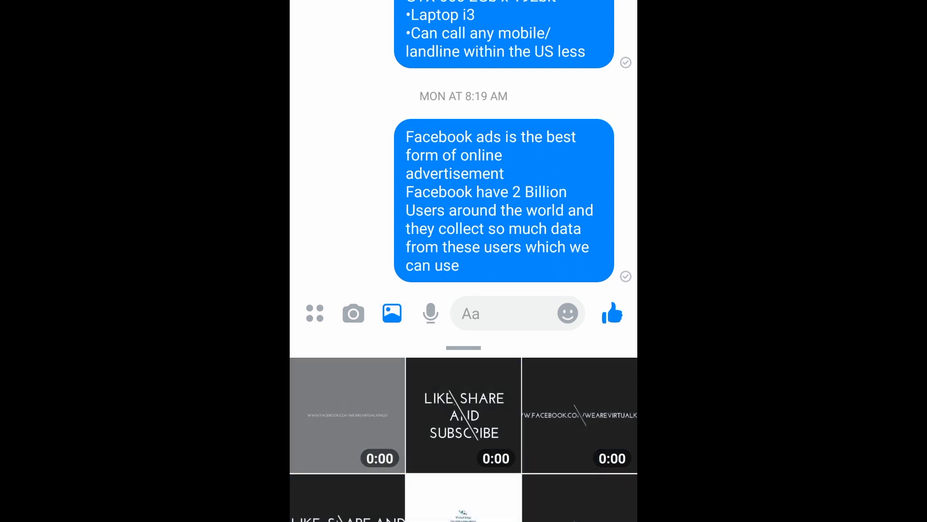
click(463, 415)
click(348, 415)
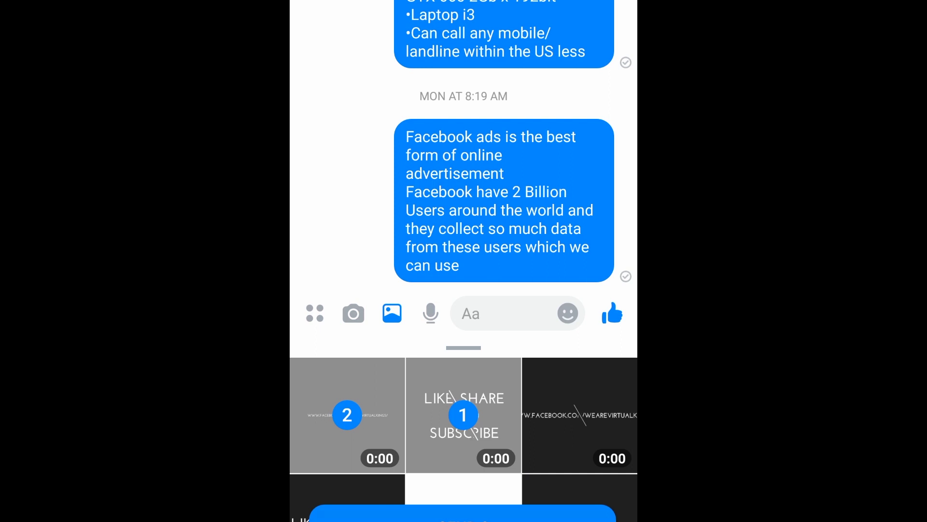
click(464, 513)
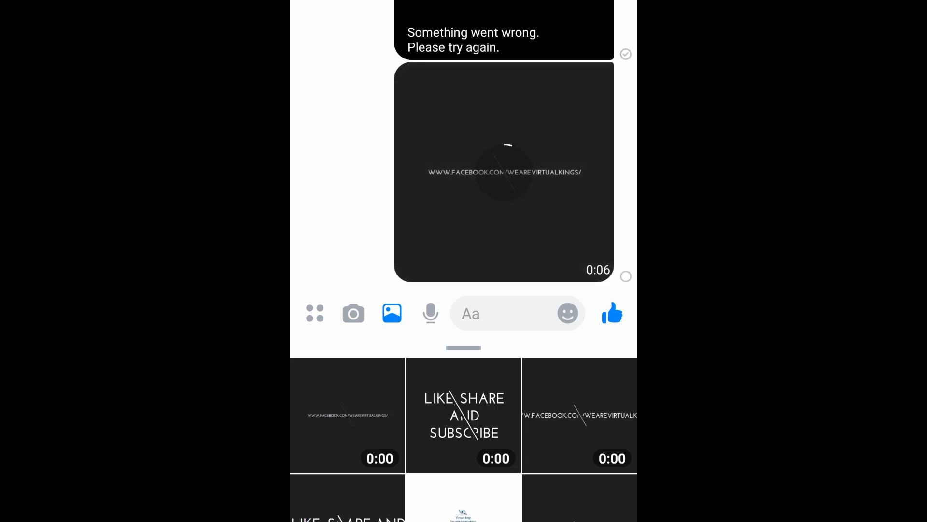
key(Escape)
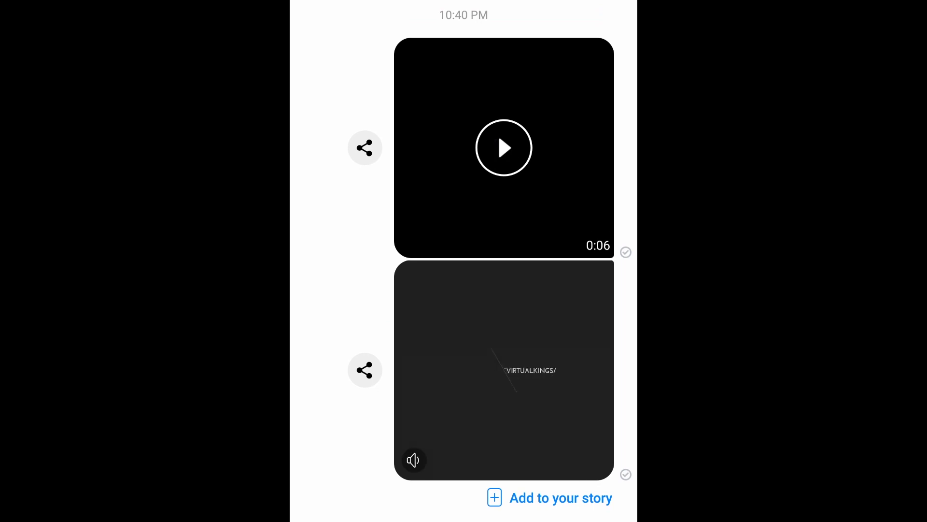
key(Escape)
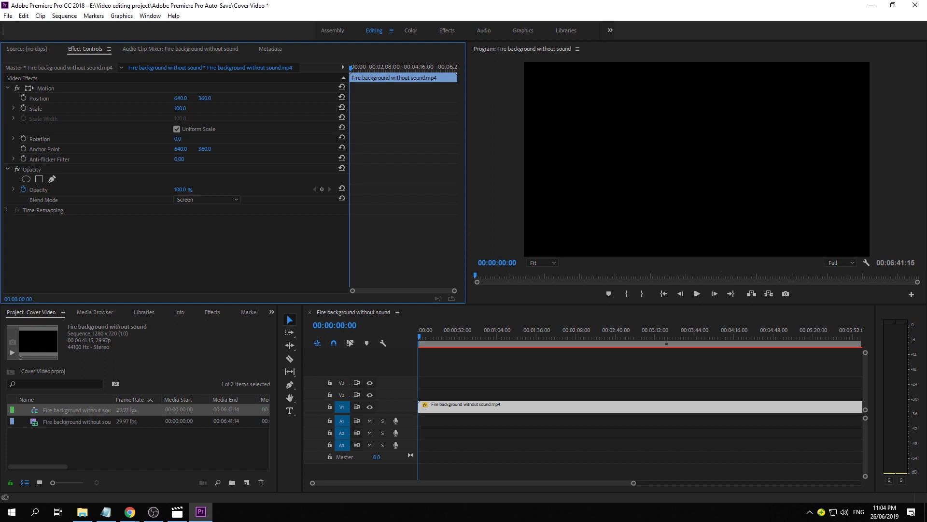
Switch to Chrome, load Facebook, and find the contact's name in the chat search to open the conversation.
mouse_move(129, 511)
click(162, 490)
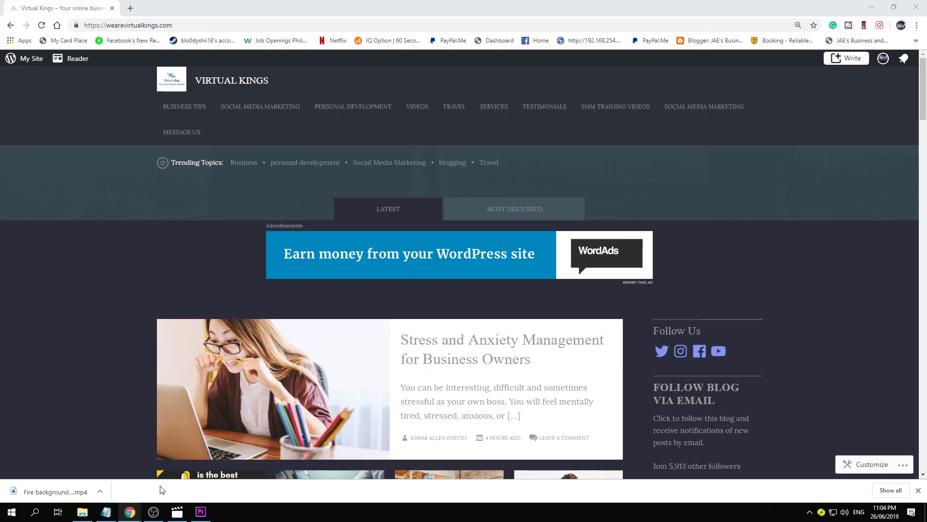
click(217, 26)
text(facebook)
key(Return)
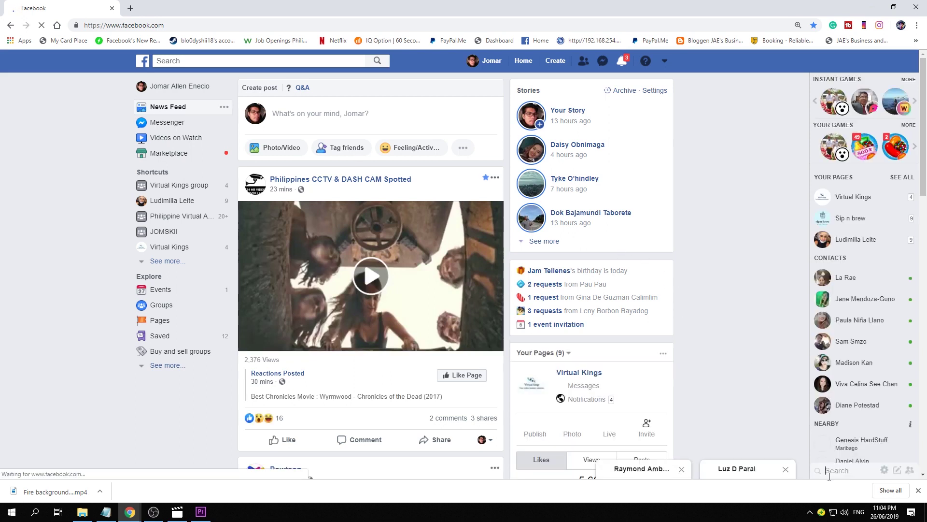
click(826, 470)
text(jomar)
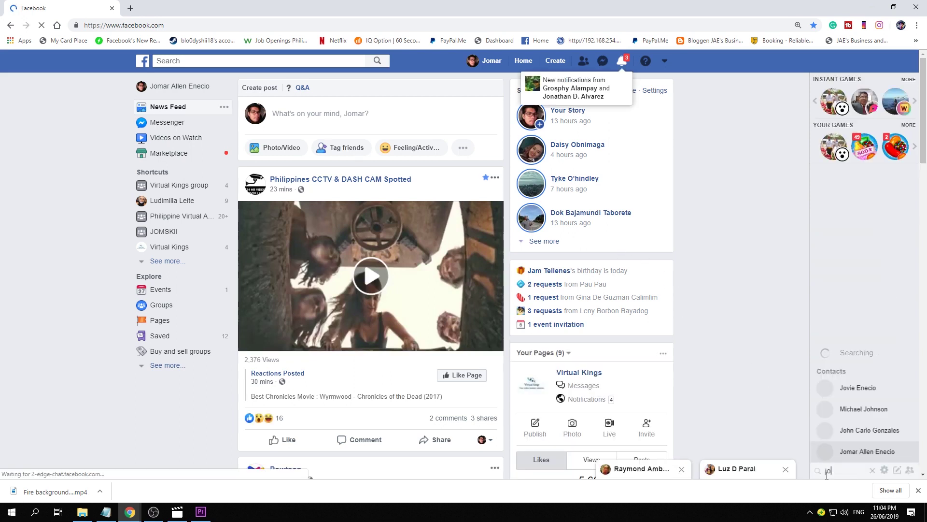
click(869, 452)
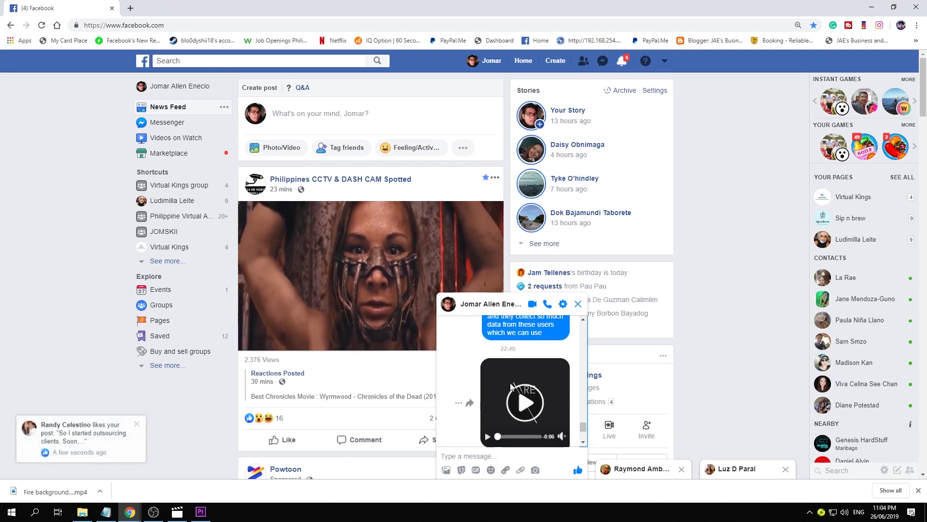
Download the "Like, share and subscribe" video and the Facebook page address video from the conversation.
click(513, 374)
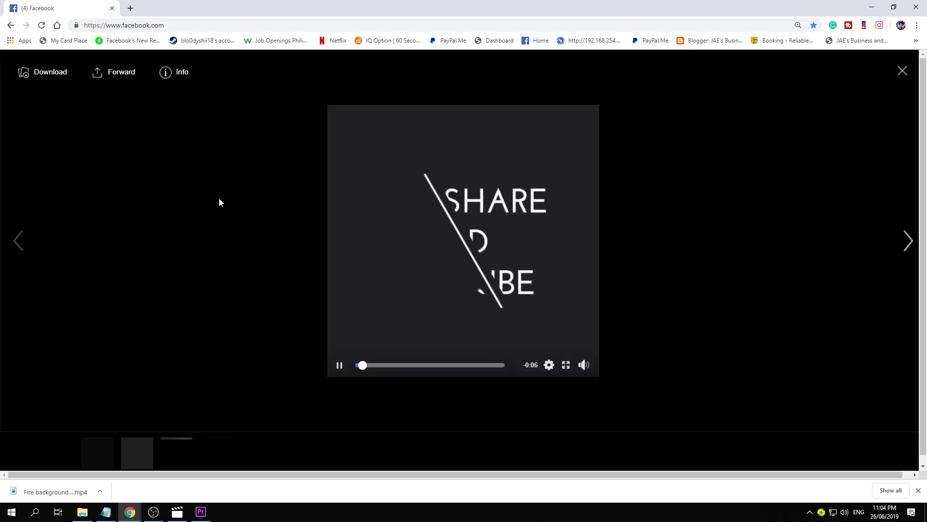
click(58, 78)
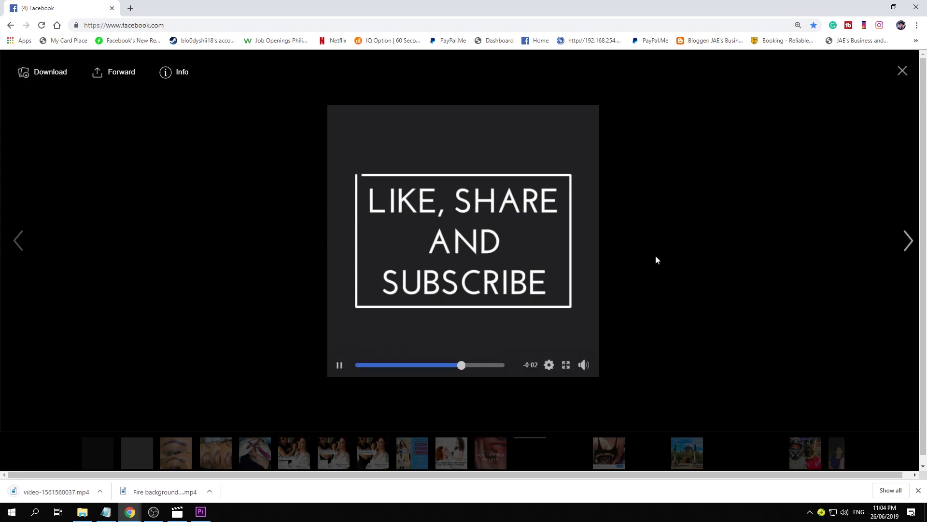
key(Left)
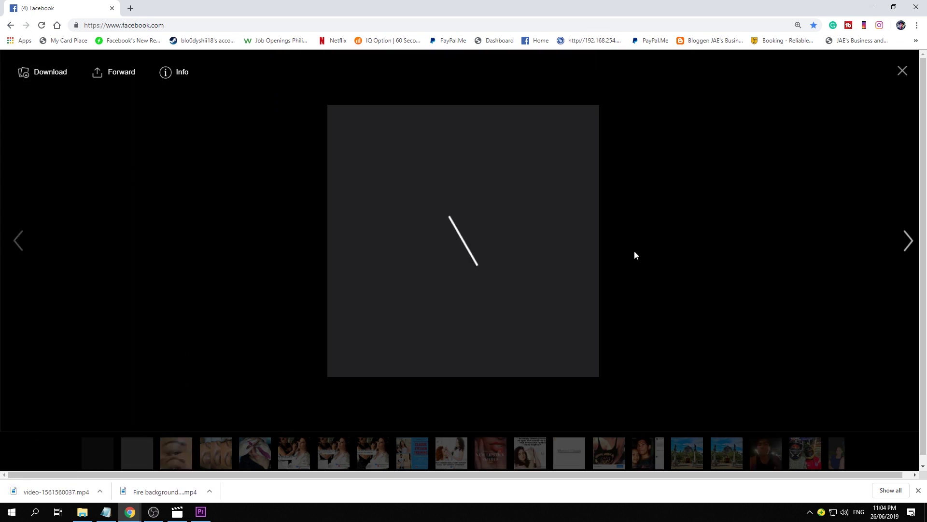
click(52, 76)
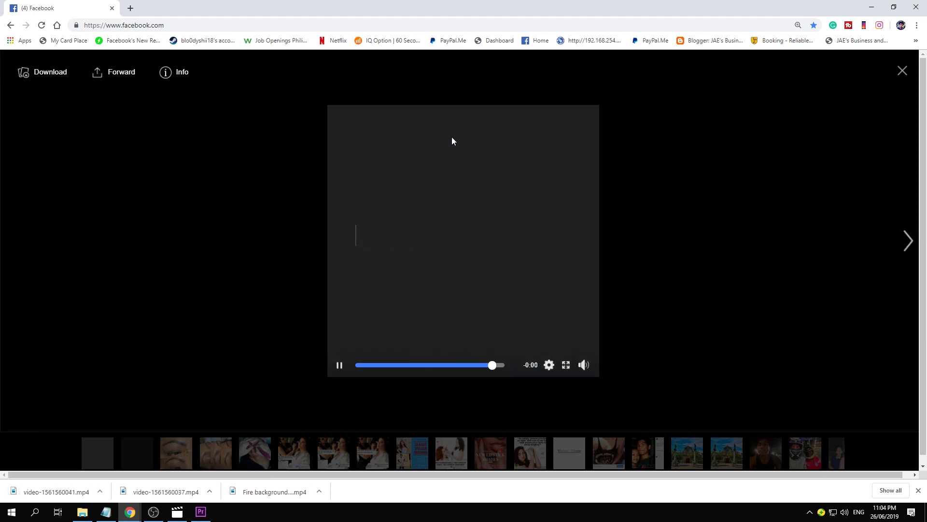
key(Escape)
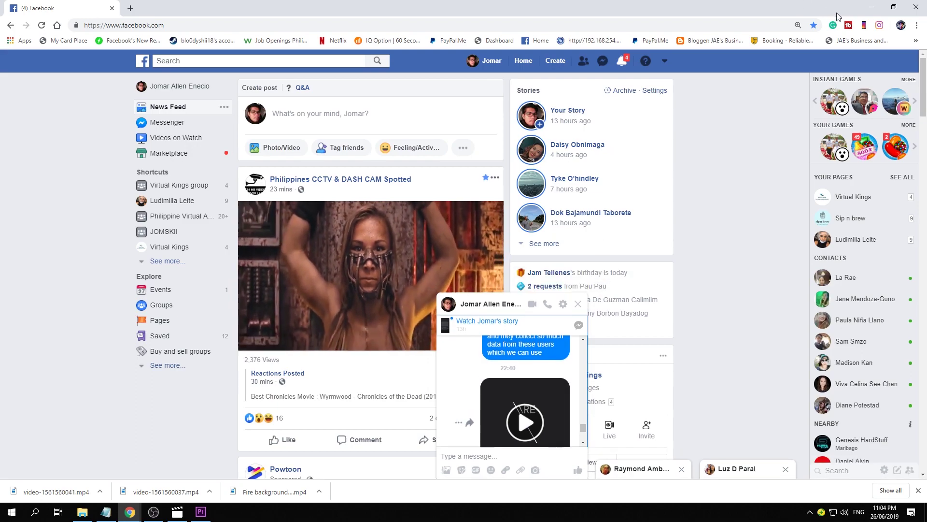
click(872, 7)
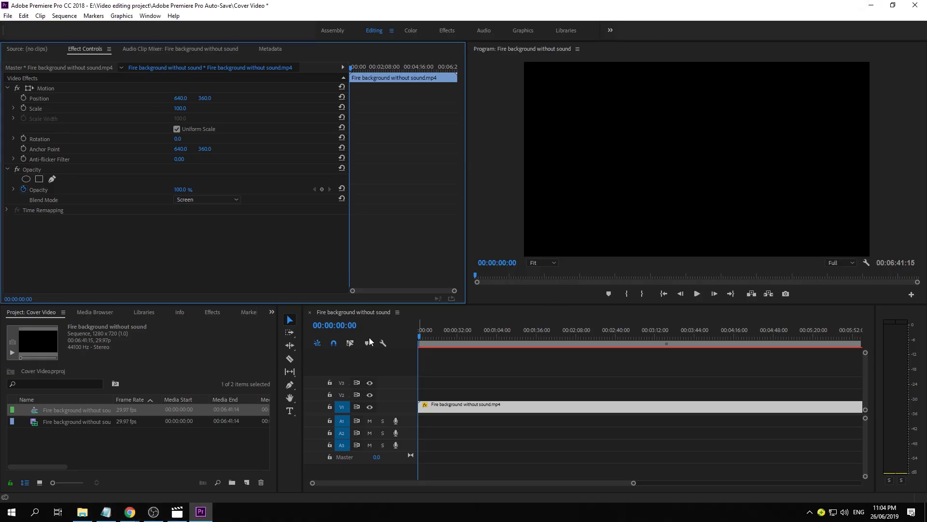
double_click(64, 431)
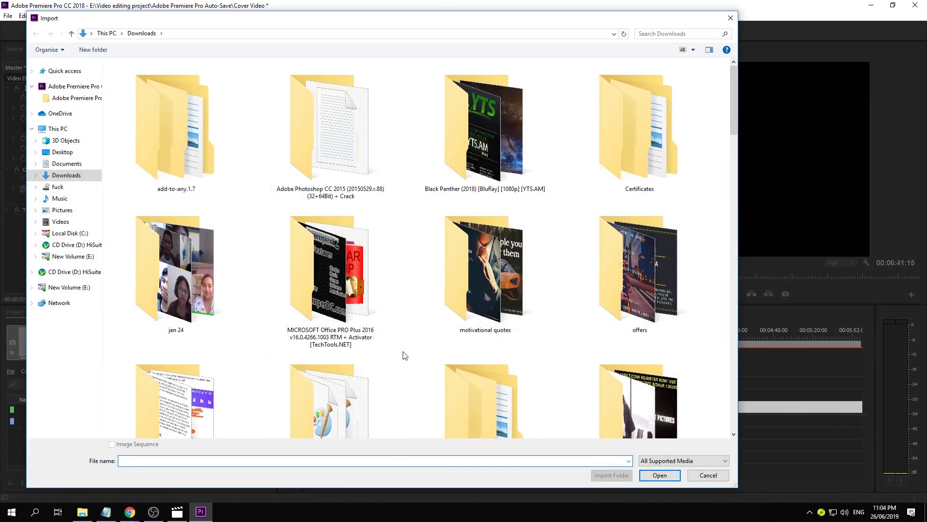
scroll(413, 346, down, 1)
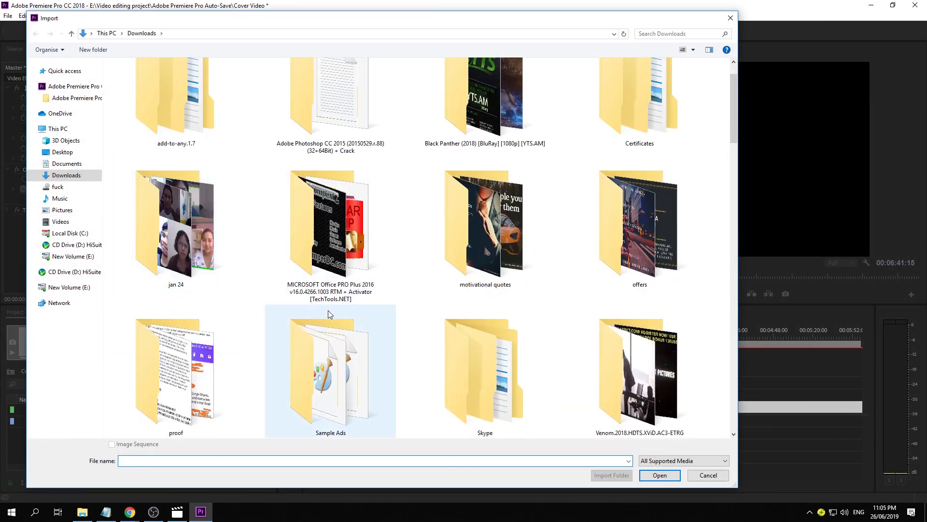
scroll(333, 314, down, 5)
scroll(358, 313, down, 4)
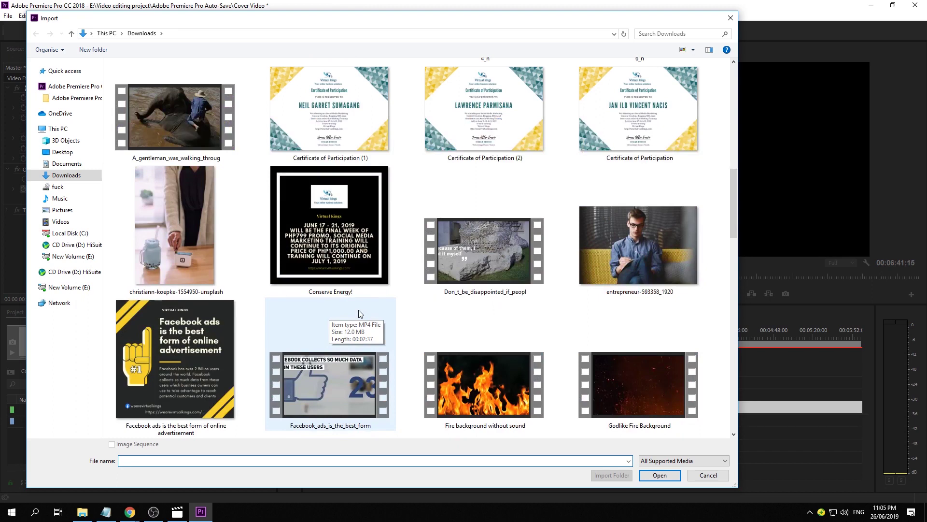
scroll(359, 313, down, 2)
scroll(359, 313, down, 2)
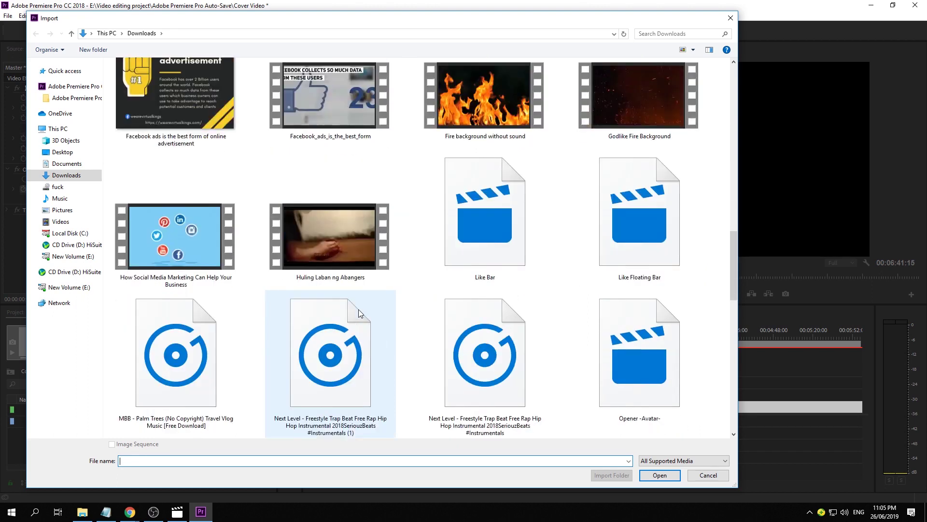
scroll(359, 312, down, 3)
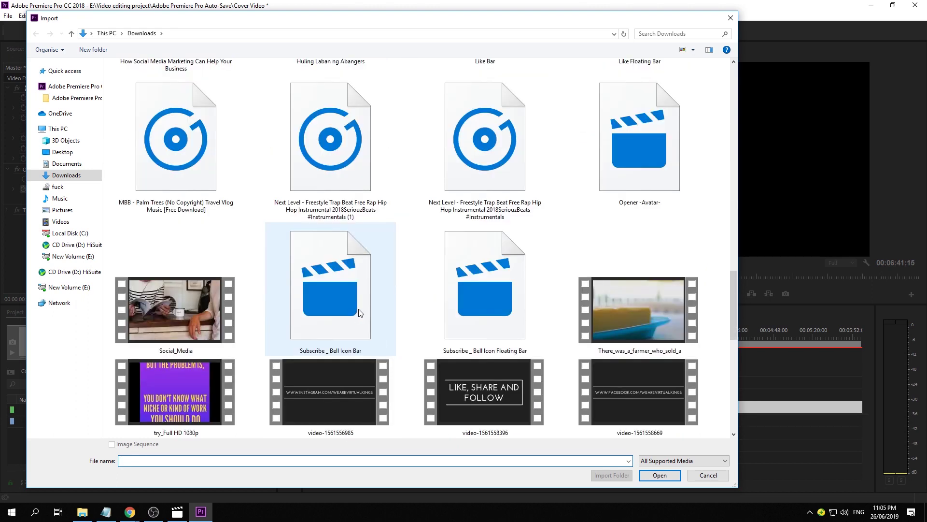
scroll(359, 313, down, 4)
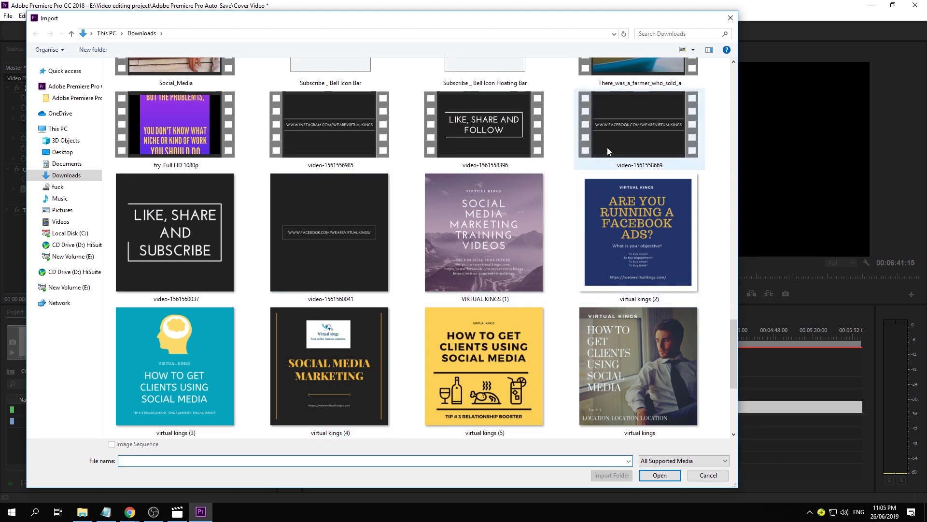
click(204, 228)
ctrl+click(334, 234)
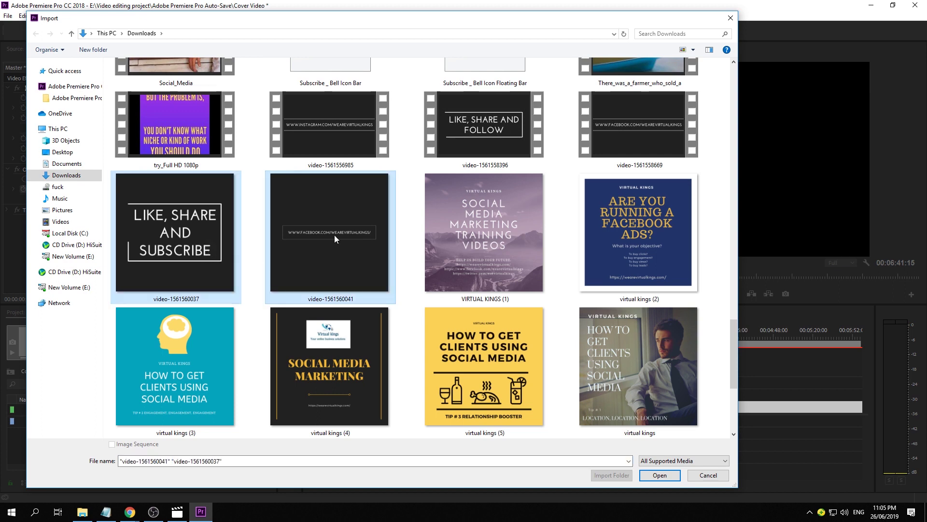
click(658, 474)
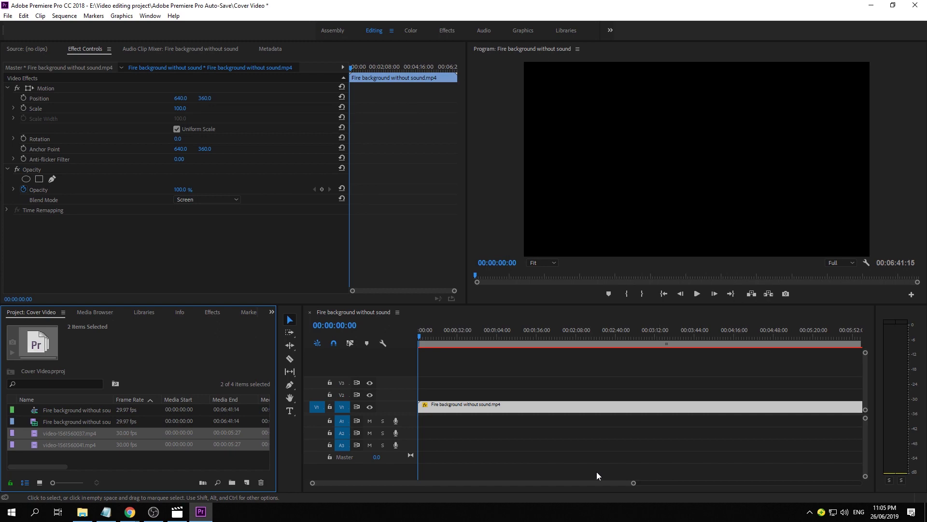
double_click(116, 453)
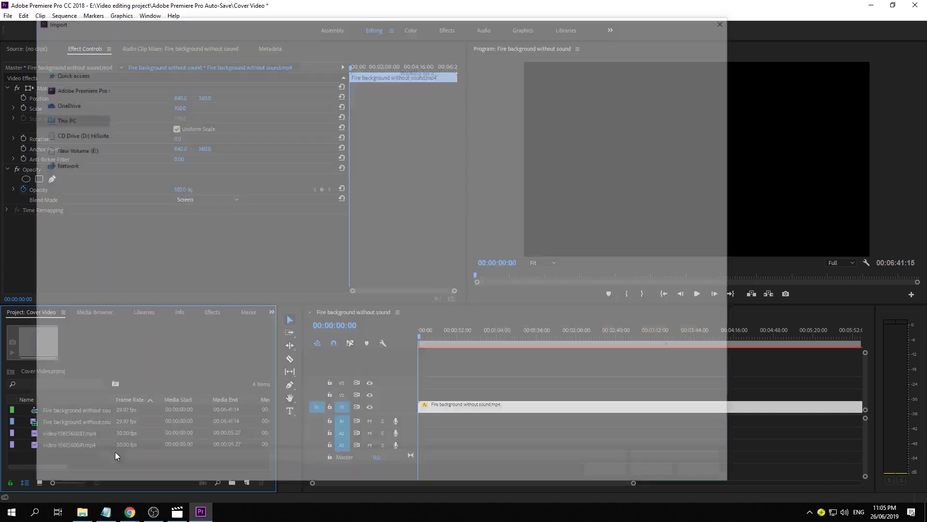
scroll(571, 225, down, 1)
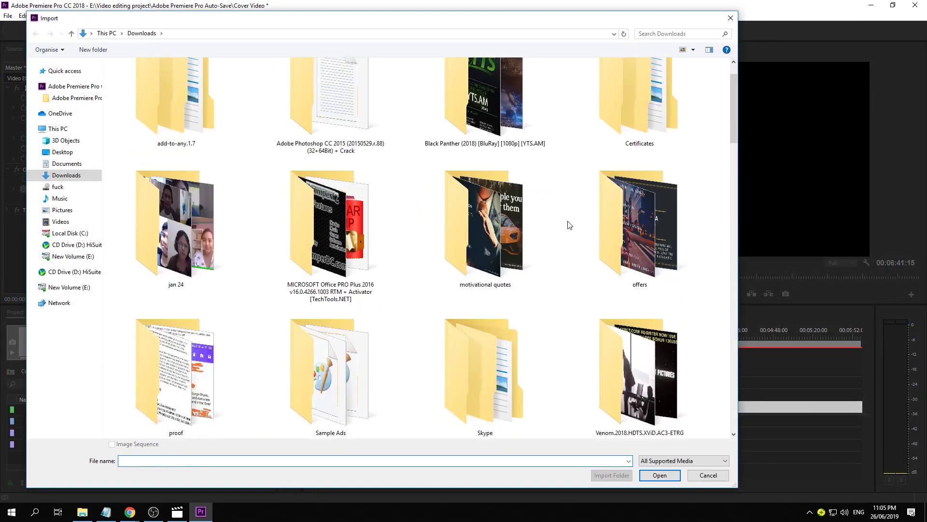
scroll(570, 225, down, 5)
scroll(567, 225, down, 9)
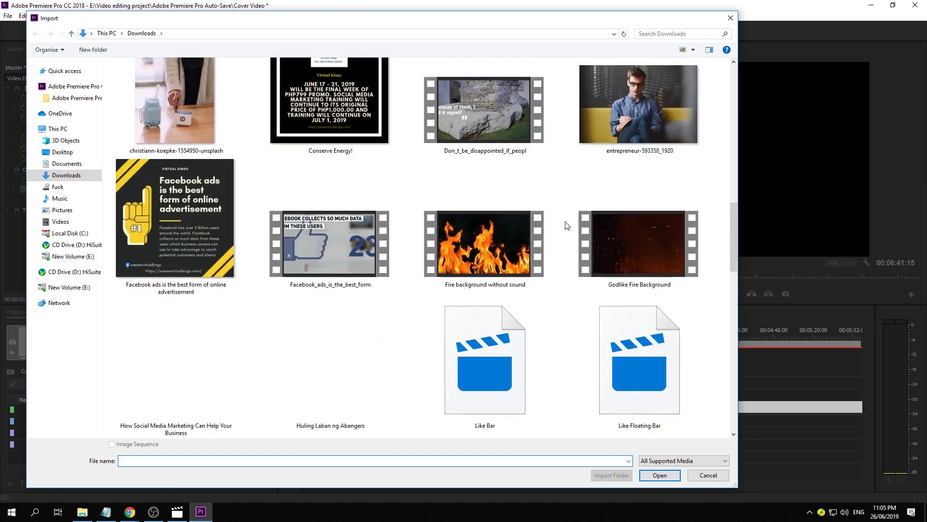
scroll(567, 225, down, 3)
scroll(567, 225, down, 5)
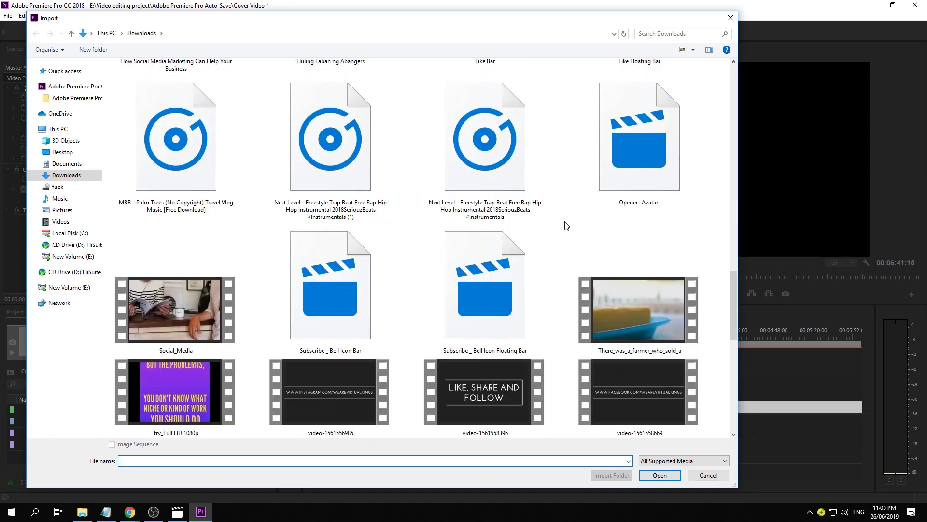
scroll(567, 225, down, 5)
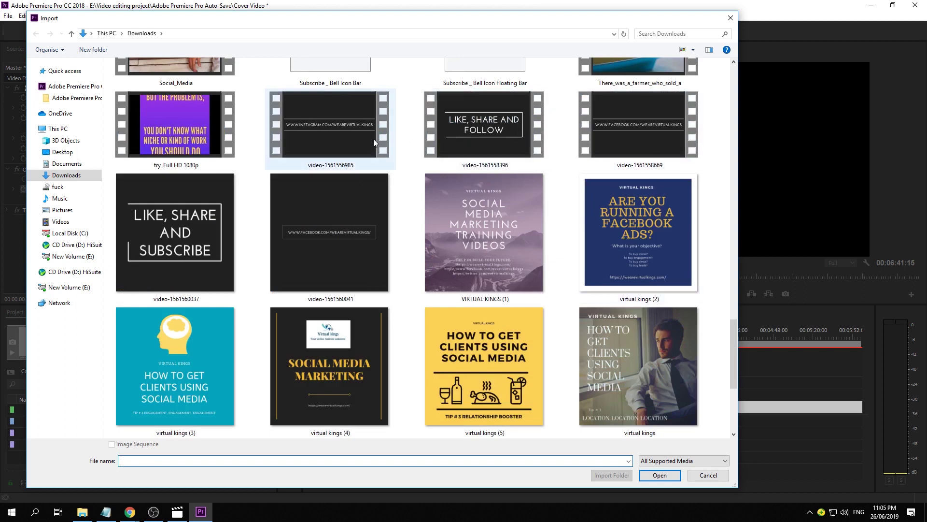
click(360, 133)
scroll(454, 173, up, 5)
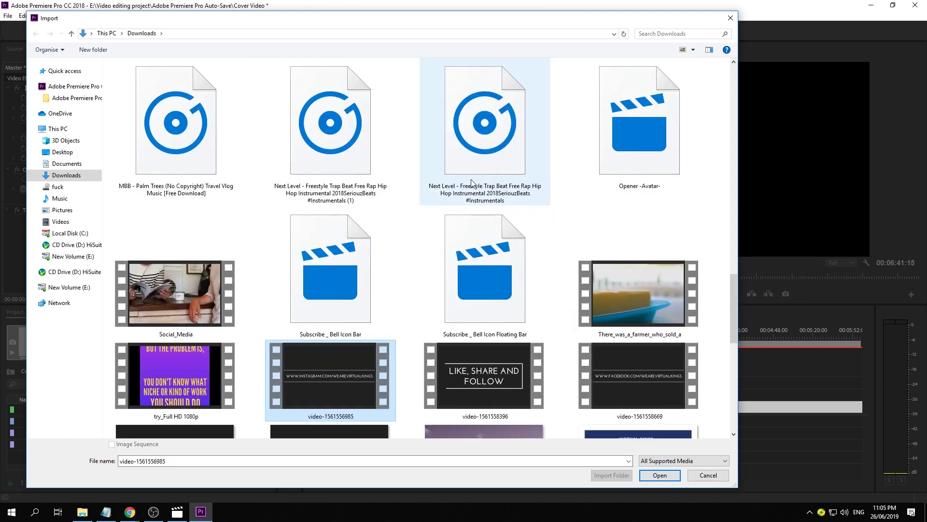
scroll(472, 182, down, 5)
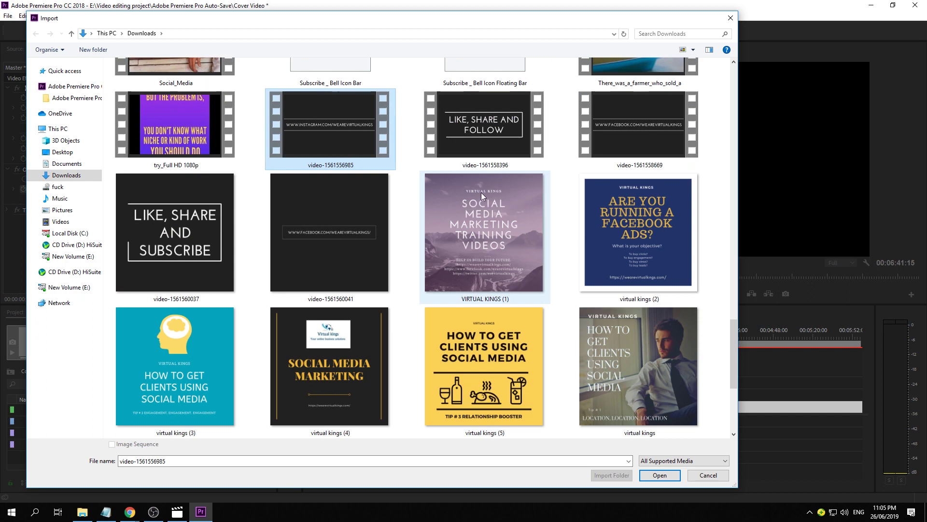
click(661, 476)
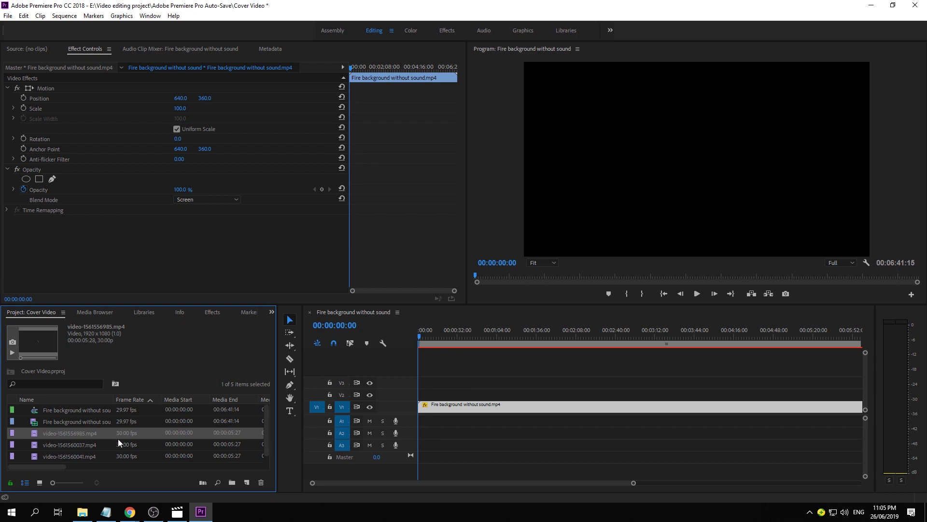
Place the three imported text videos back to back on track V2 from the start of the sequence.
shift+click(88, 444)
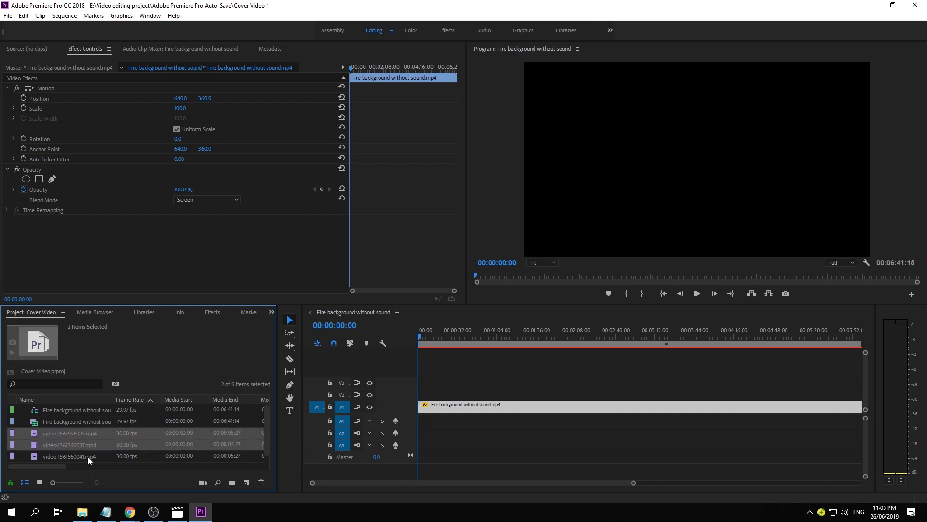
shift+click(88, 457)
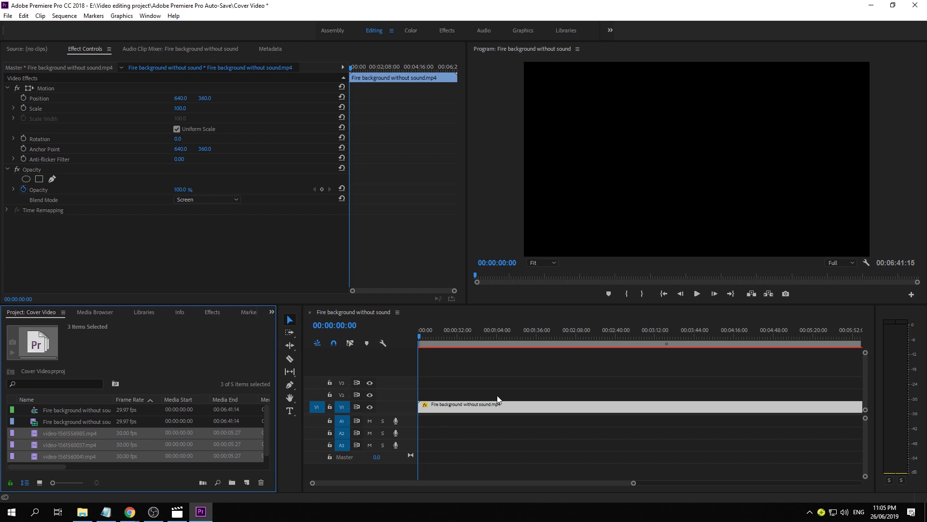
scroll(529, 454, down, 3)
click(401, 479)
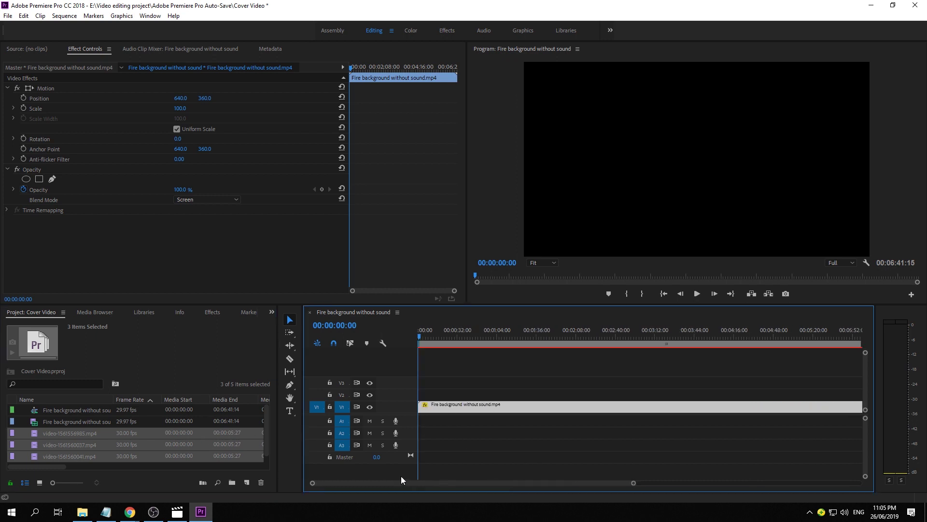
drag(13, 434, 474, 409)
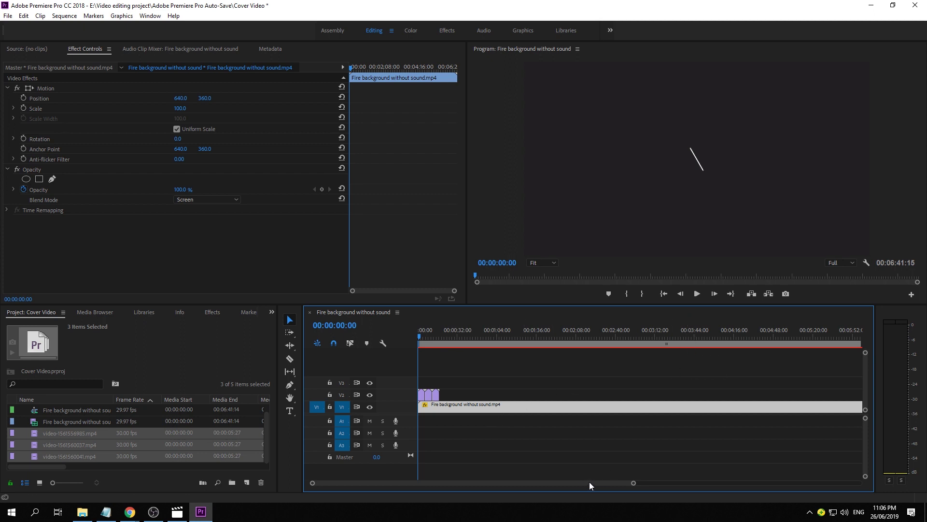
Trim the end of the fire background clip on V1 so it lasts about 33 seconds.
drag(634, 482, 716, 483)
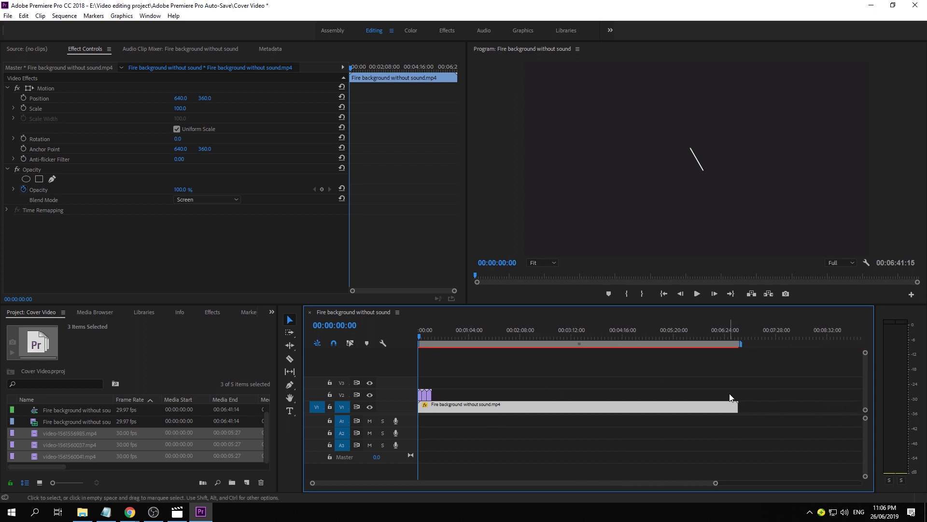
drag(735, 407, 442, 408)
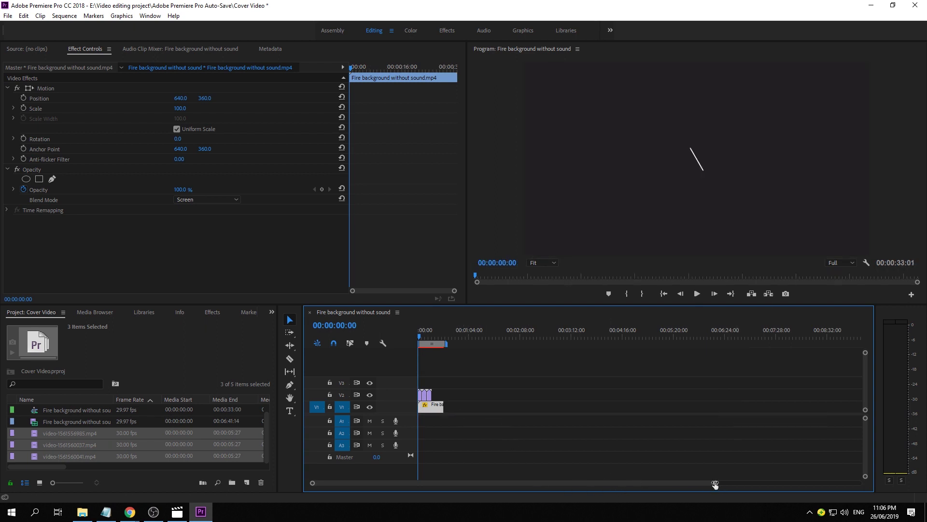
Preview the sequence from the start and move the fire background clip to track V3, above the text videos.
scroll(550, 476, up, 6)
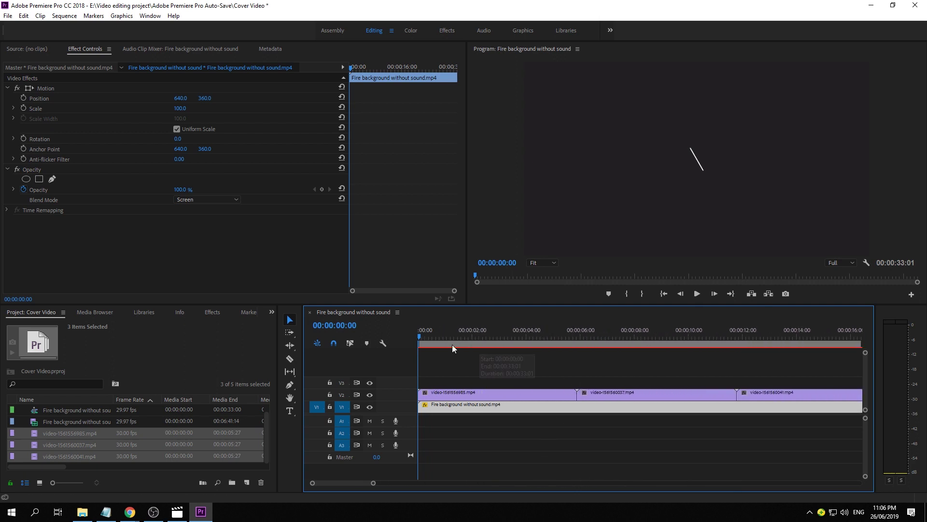
click(697, 294)
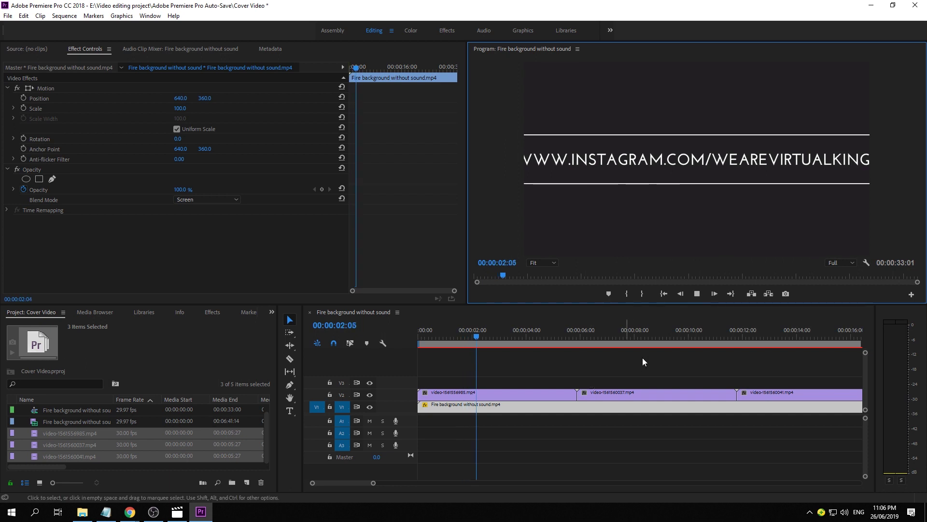
drag(524, 407, 523, 381)
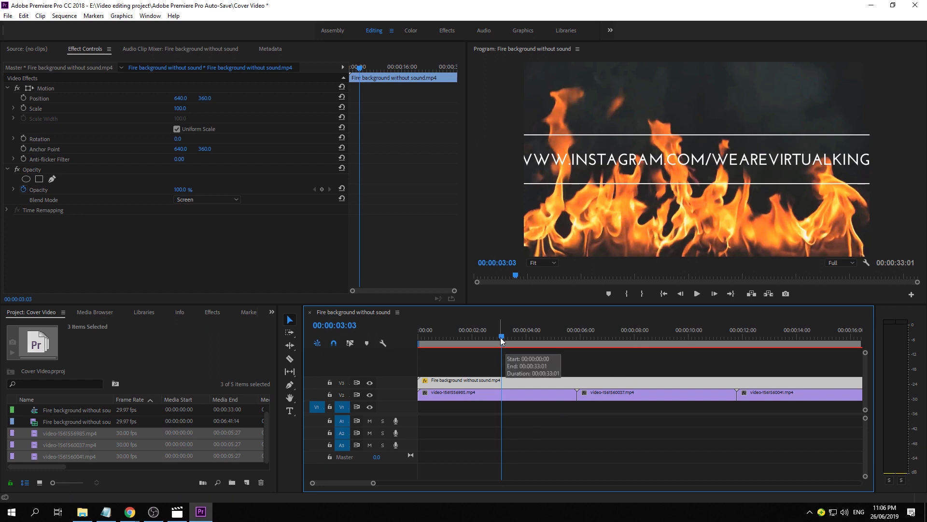
Preview the opening seconds of the sequence from its start, then deselect the clips.
drag(500, 337, 401, 338)
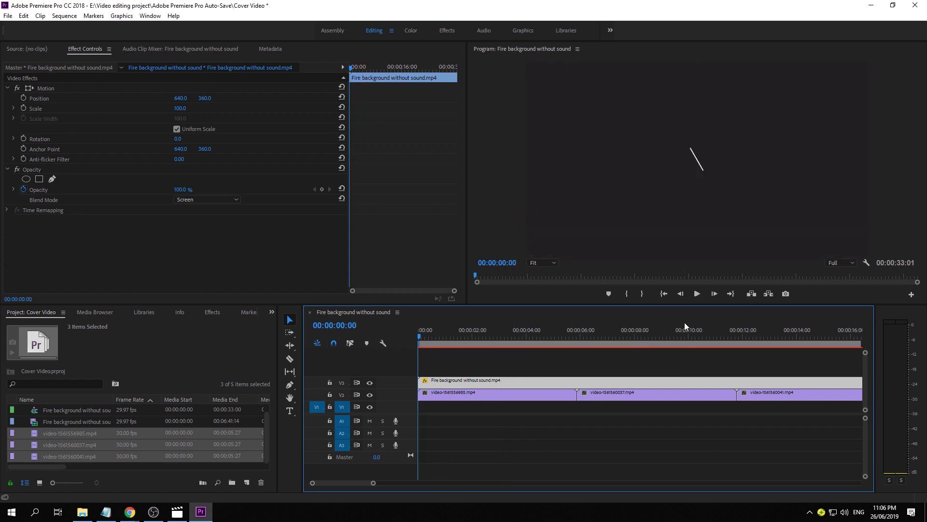
click(696, 293)
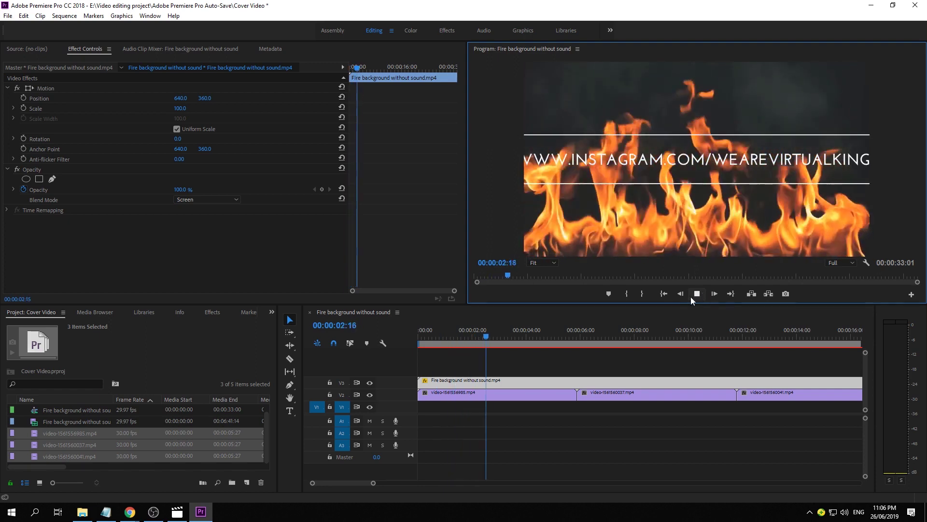
click(696, 294)
click(617, 404)
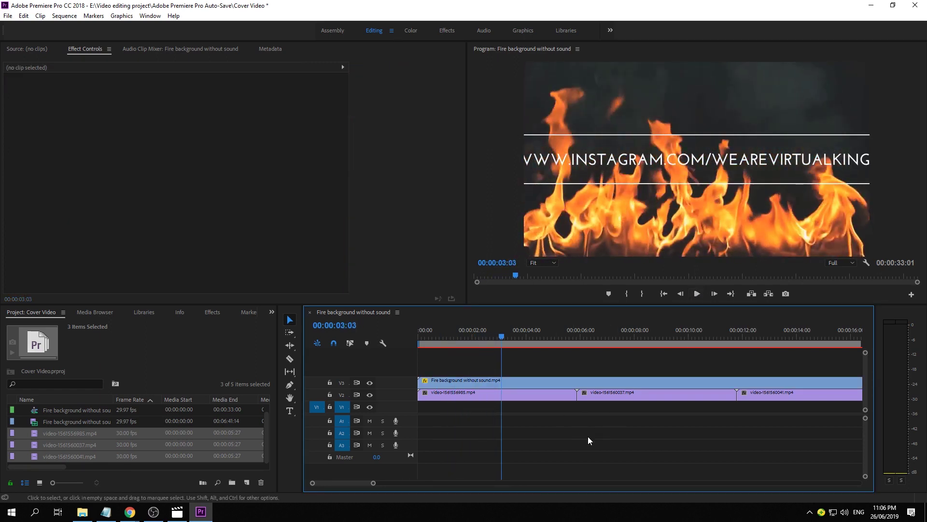
drag(372, 483, 427, 483)
click(500, 393)
click(494, 340)
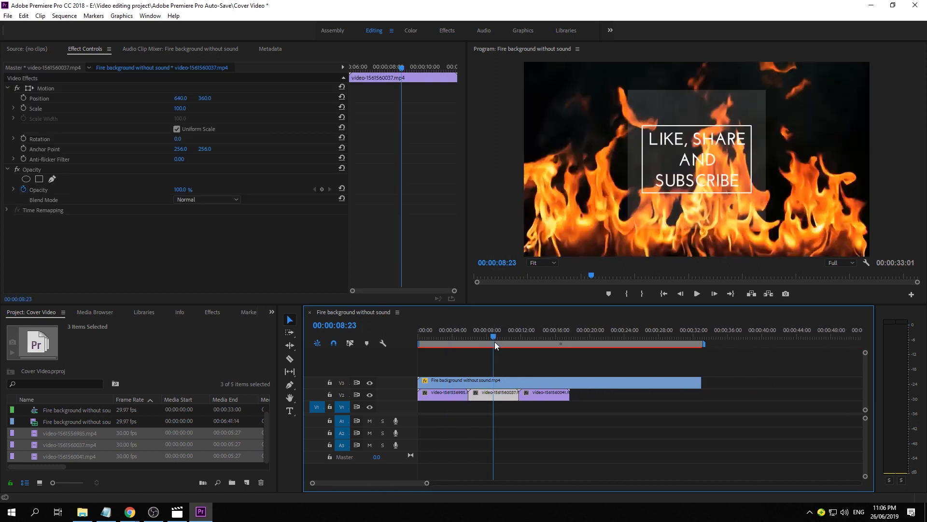
drag(445, 395, 611, 397)
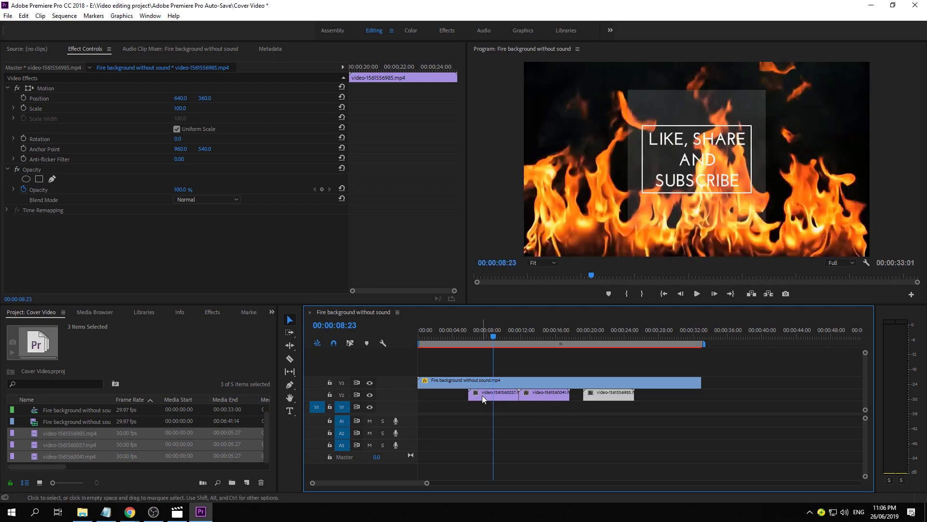
drag(481, 395, 433, 397)
click(545, 395)
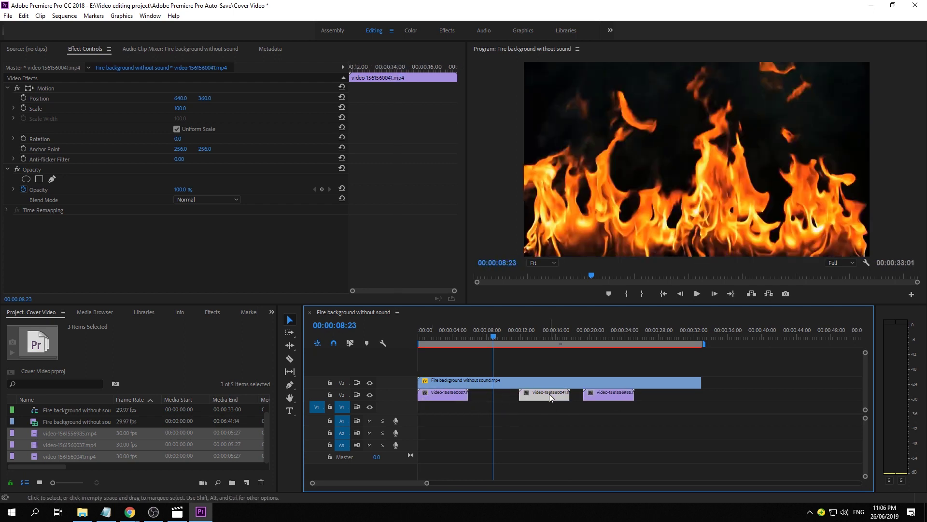
drag(613, 398, 510, 395)
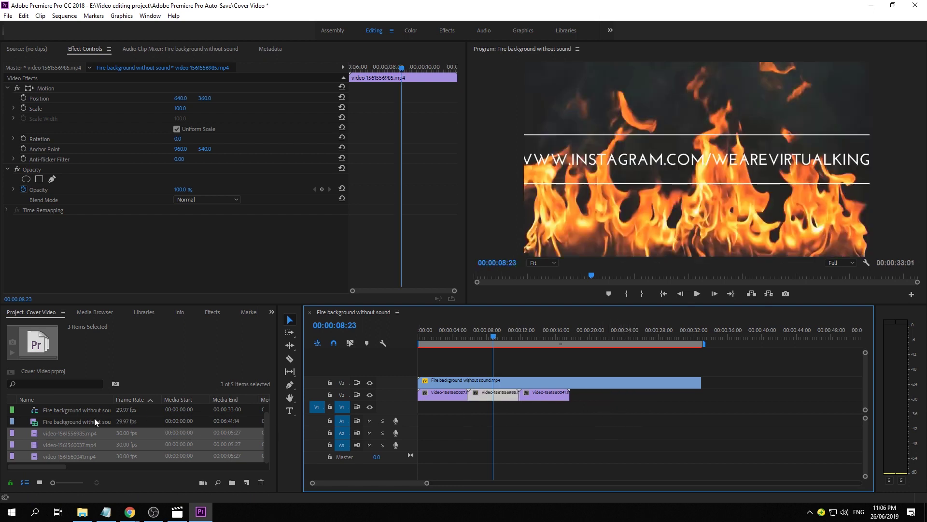
Import the audio file "Next Level - Freestyle Trap Beat Free Rap Hip Hop Instrumental 2018SeriouzBeats #Instrumentals (1)" from the Downloads folder.
click(91, 444)
click(91, 445)
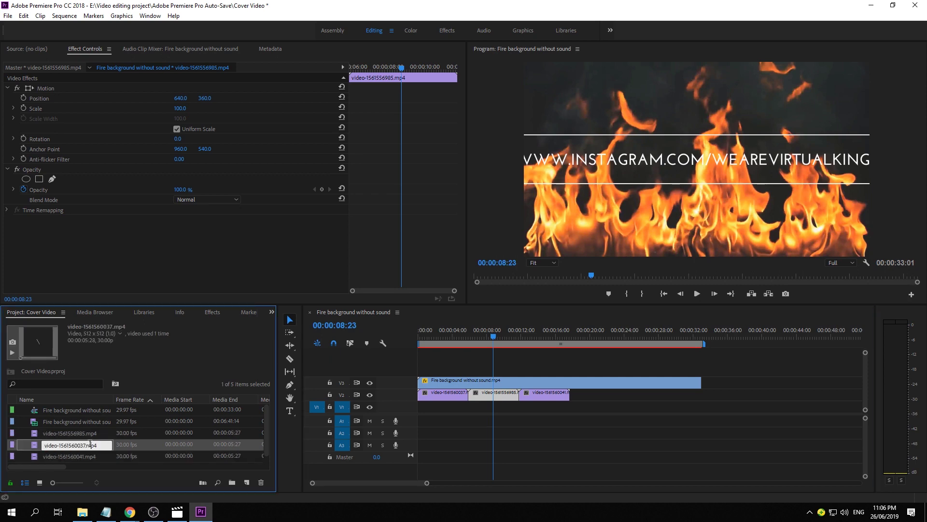
click(27, 448)
key(ctrl+i)
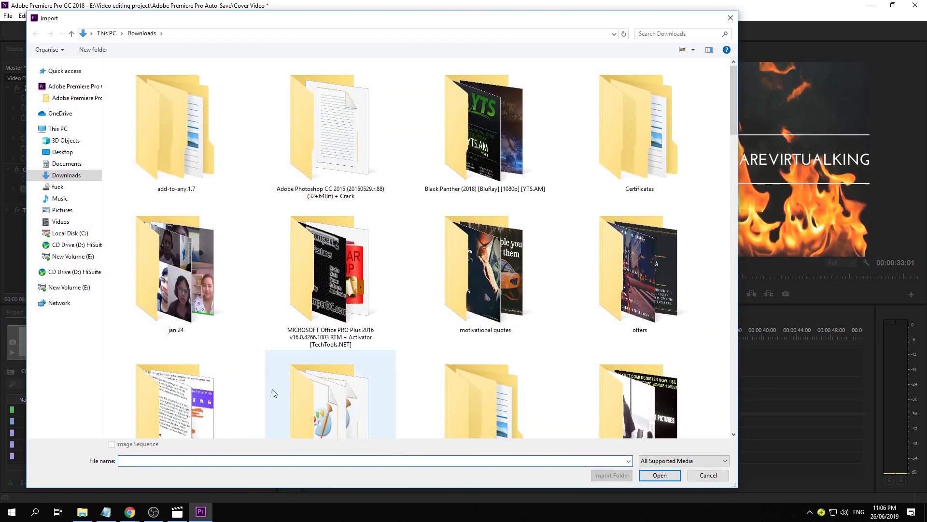
scroll(308, 369, down, 10)
scroll(309, 369, down, 6)
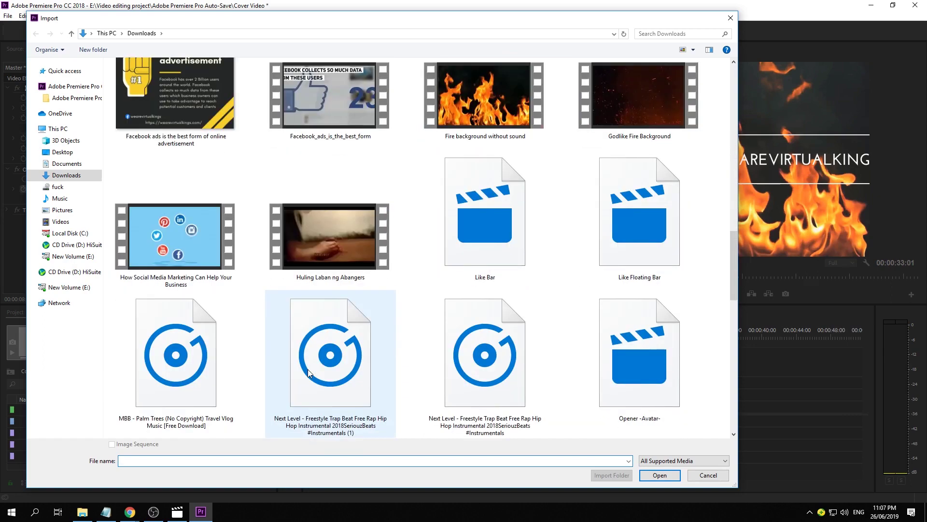
double_click(308, 369)
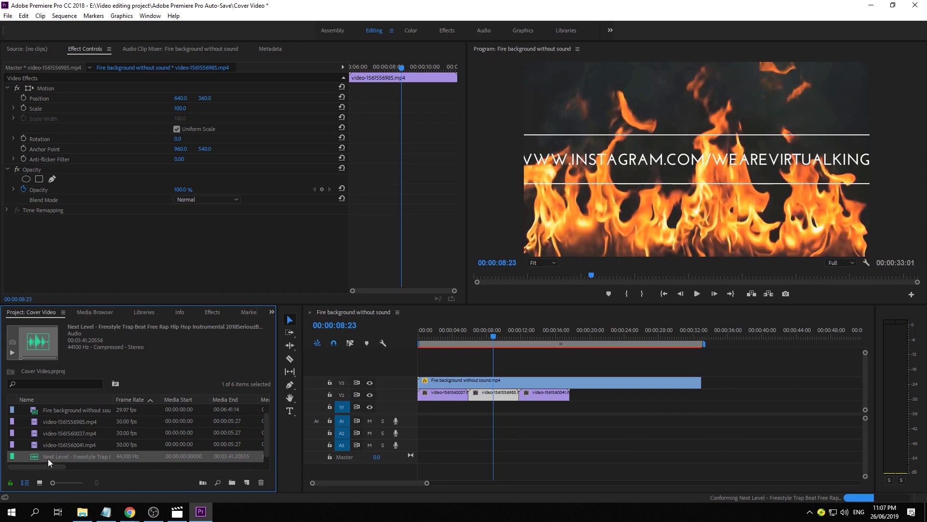
Place the imported instrumental at the start of track A1 and trim its end to match the fire background clip.
drag(38, 460, 426, 427)
scroll(411, 483, down, 10)
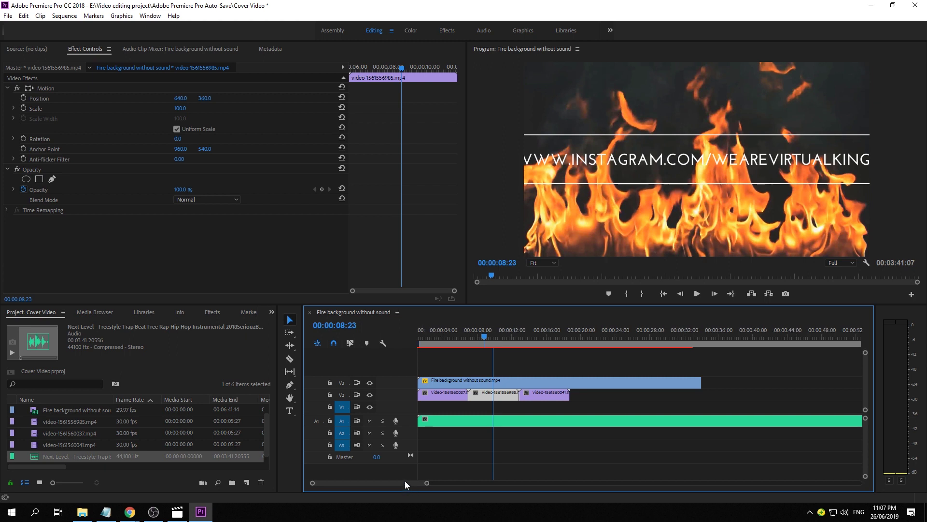
scroll(483, 488, down, 5)
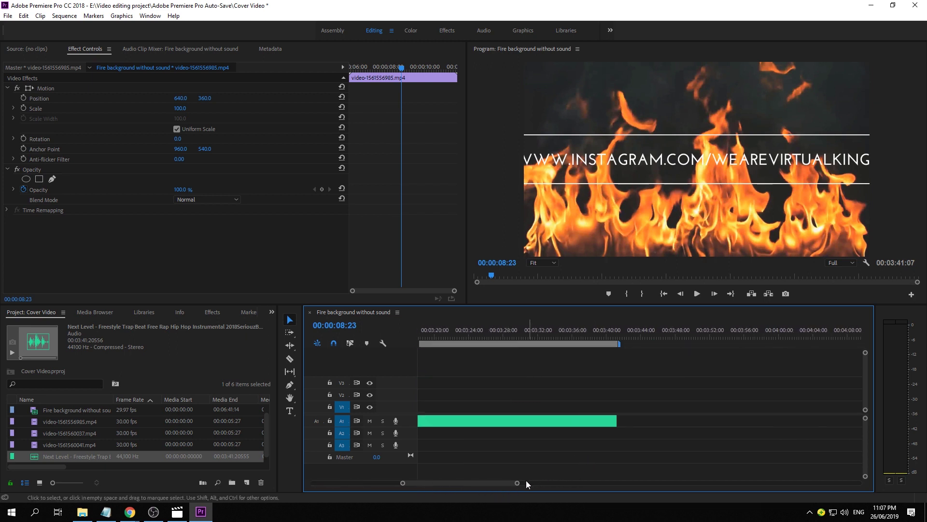
drag(518, 482, 609, 483)
click(692, 420)
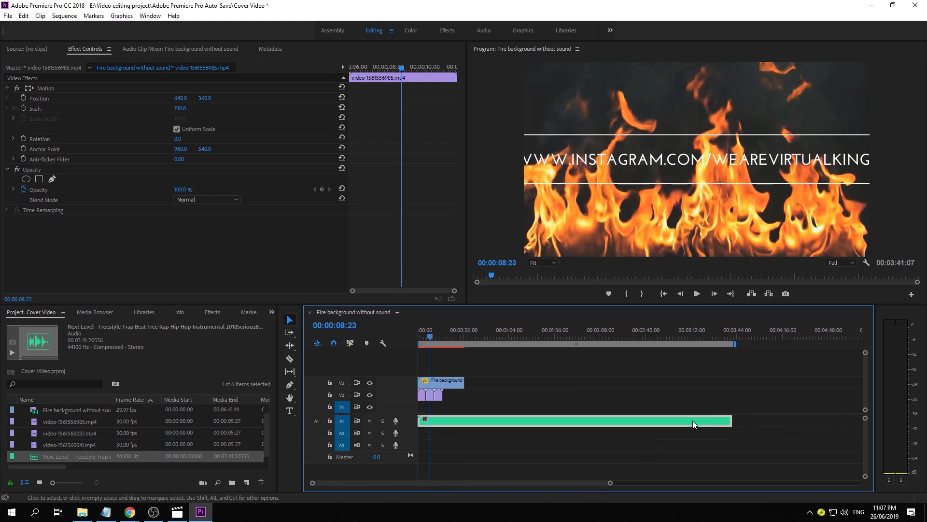
drag(731, 420, 465, 411)
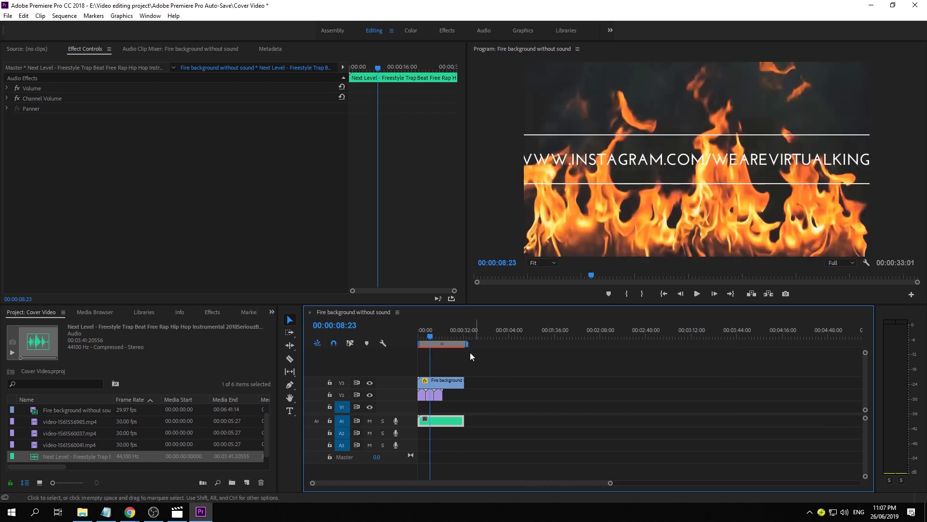
drag(429, 336, 409, 337)
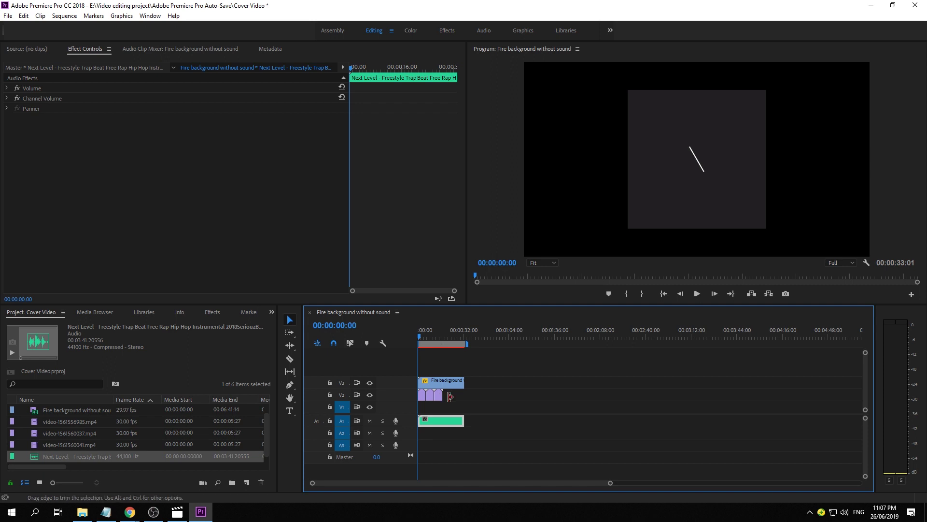
Trim the end of the fire background clip on V3 to match the end of the last text video.
drag(610, 483, 504, 483)
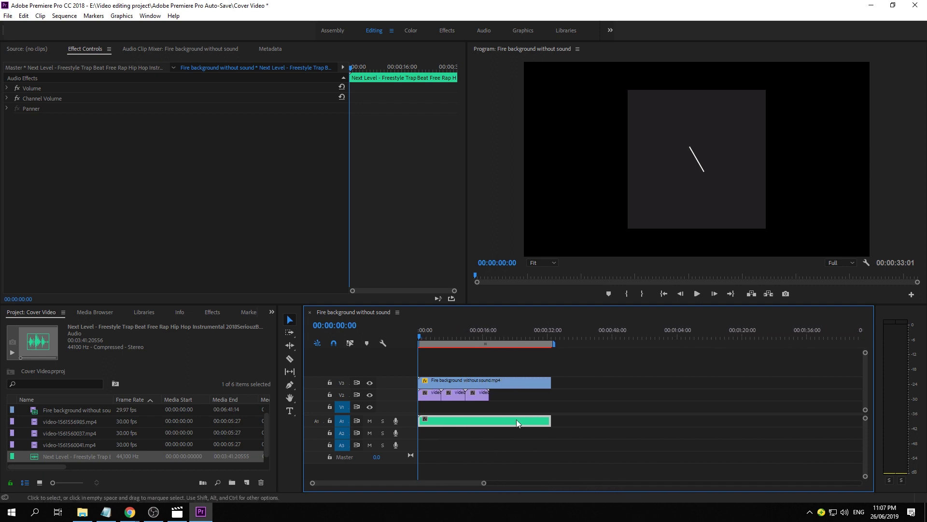
mouse_move(478, 394)
mouse_down()
mouse_move(490, 397)
mouse_move(437, 395)
mouse_move(483, 397)
mouse_up()
click(467, 395)
click(554, 404)
click(541, 381)
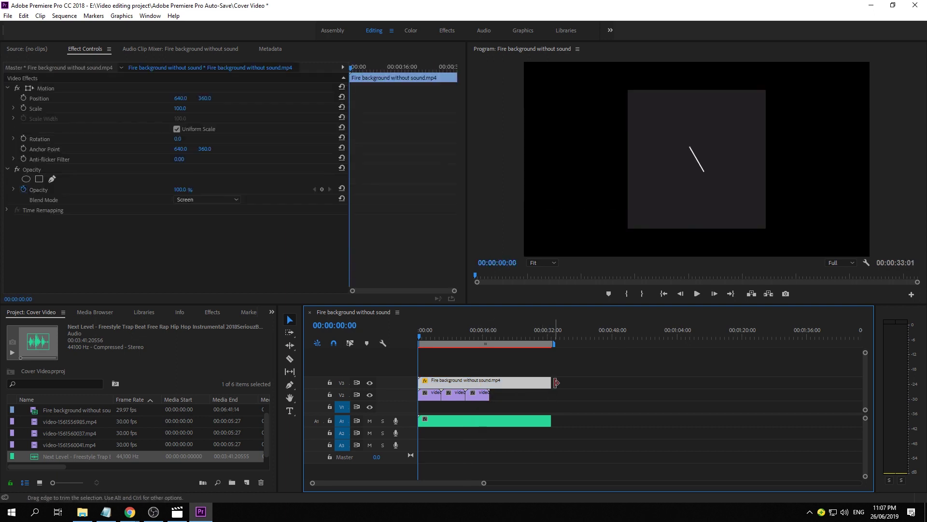
drag(536, 383, 490, 381)
Trim the end of the instrumental on A1 to match the video clips and play the sequence from the start.
click(532, 420)
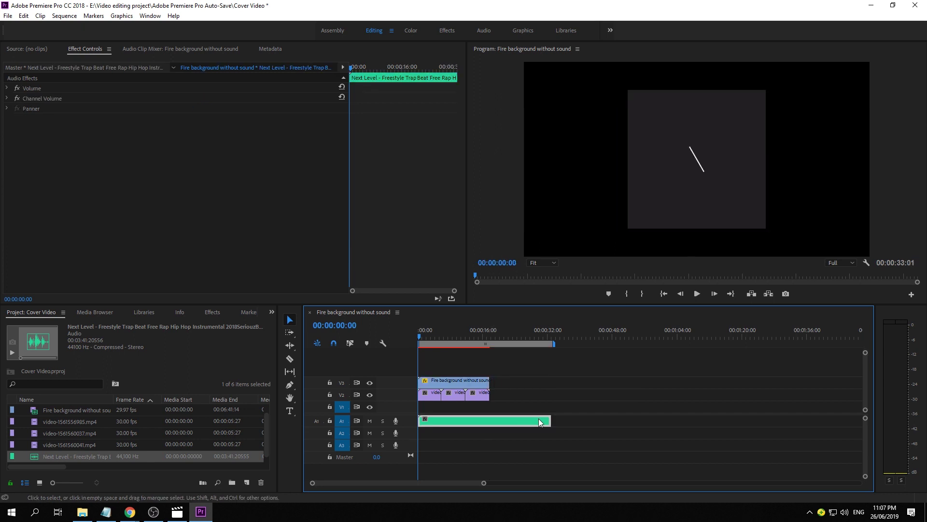
drag(550, 421, 489, 414)
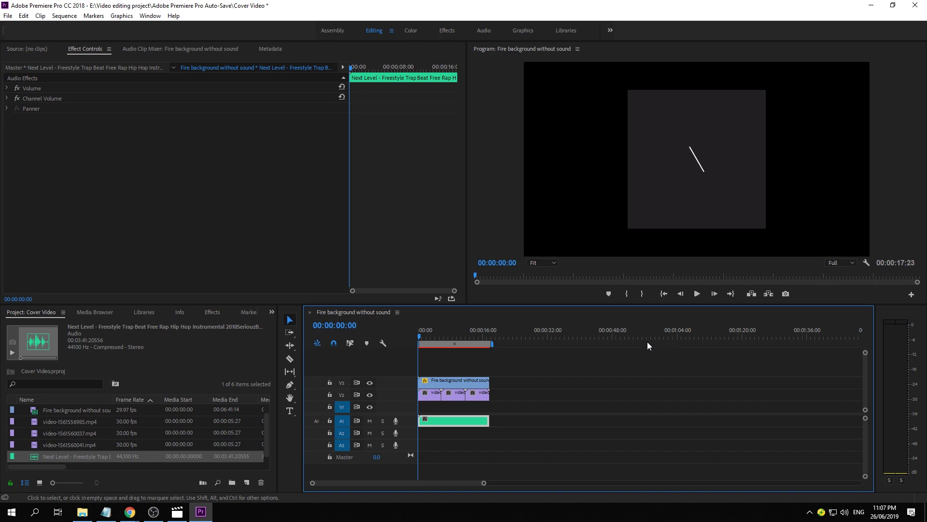
click(698, 294)
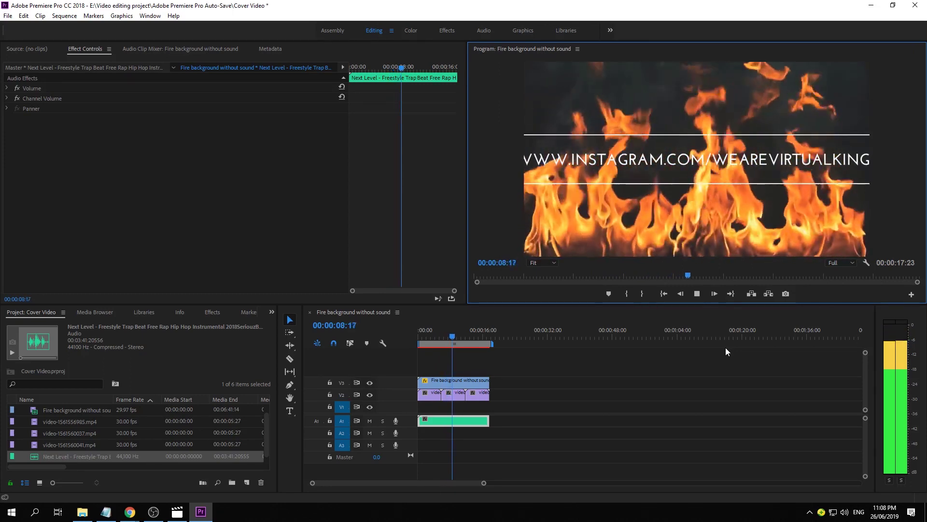
click(698, 294)
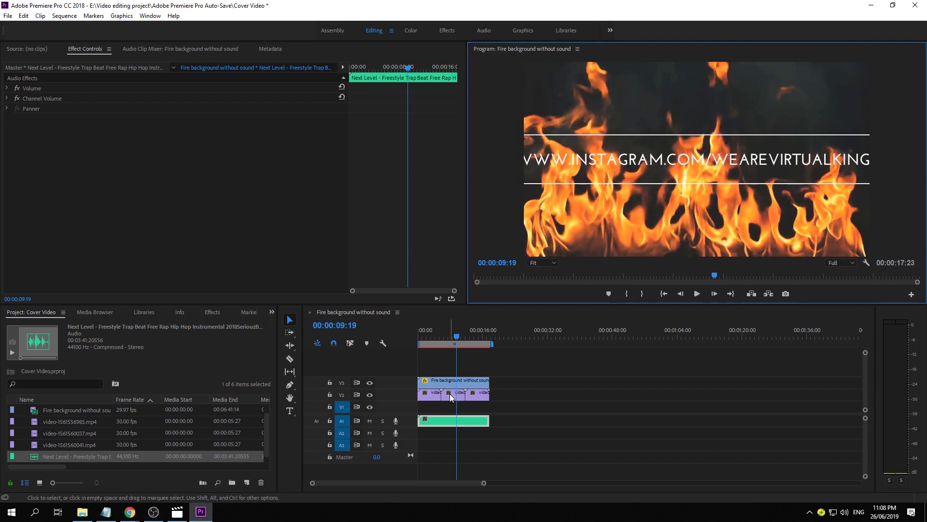
click(431, 395)
right_click(431, 396)
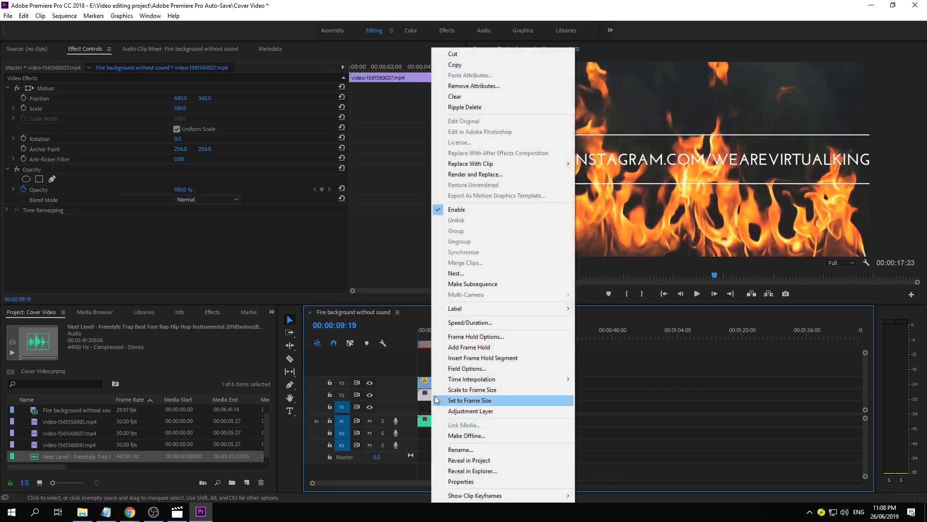
click(459, 401)
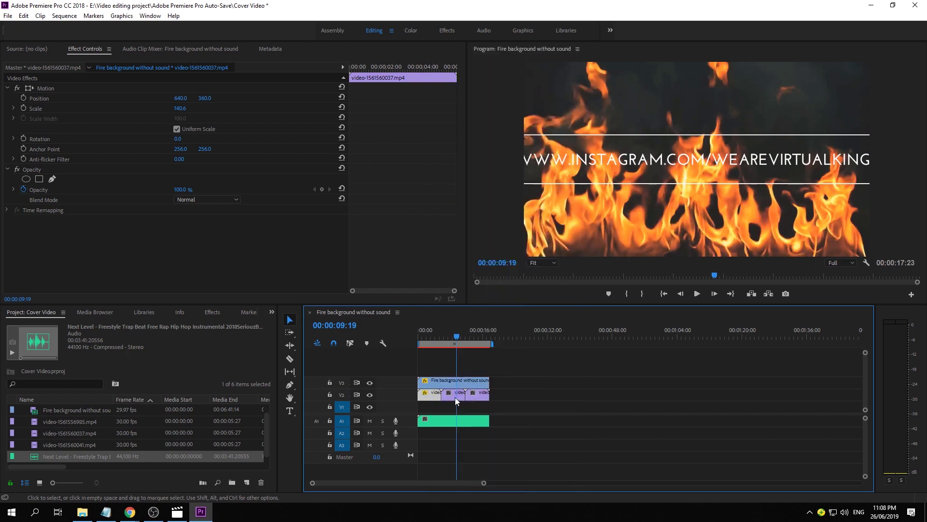
click(450, 395)
right_click(450, 395)
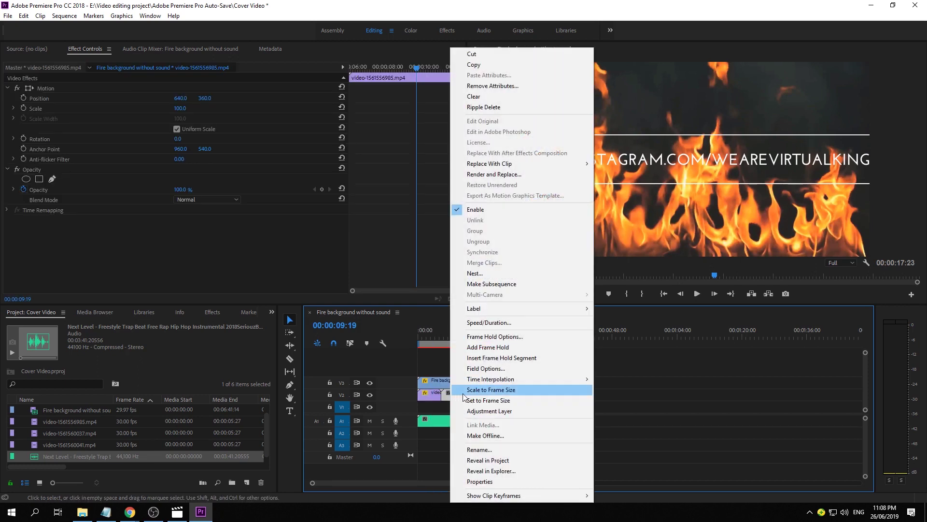
click(480, 399)
click(474, 394)
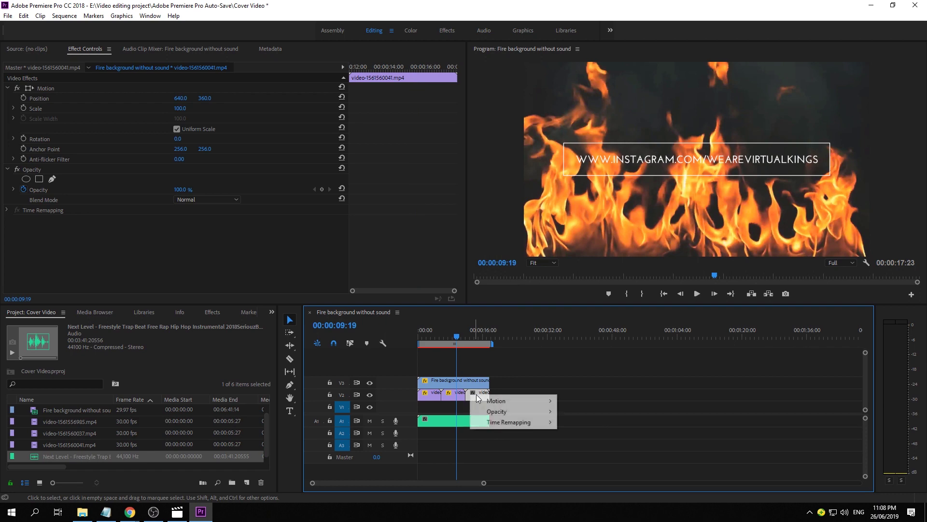
mouse_move(497, 408)
click(576, 408)
click(531, 378)
right_click(477, 393)
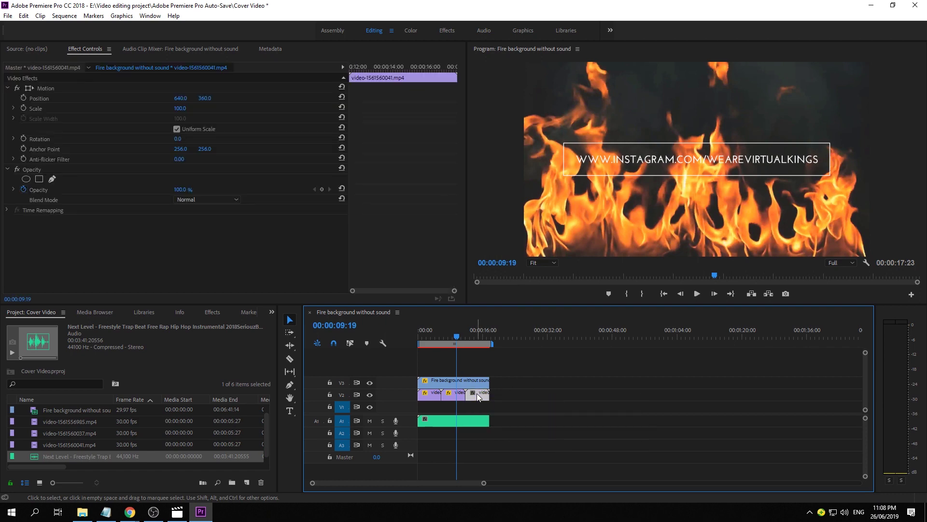
click(545, 382)
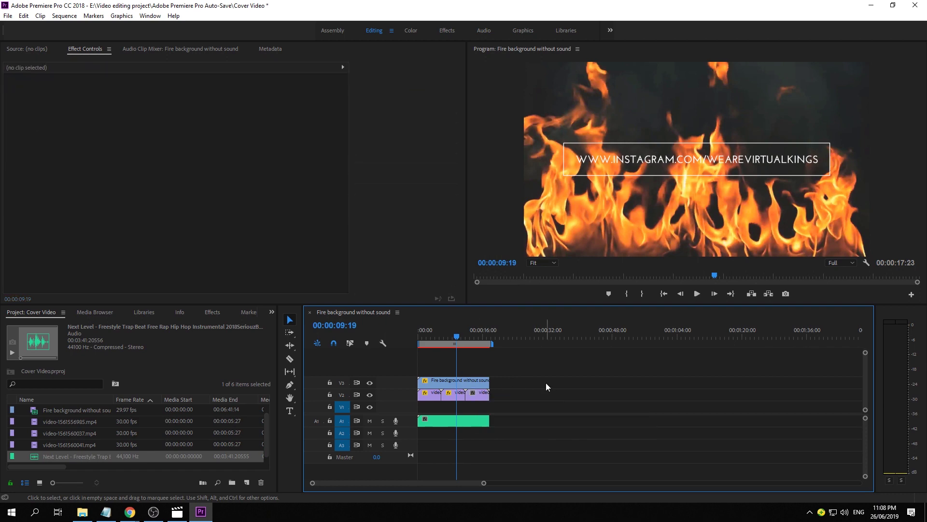
right_click(484, 395)
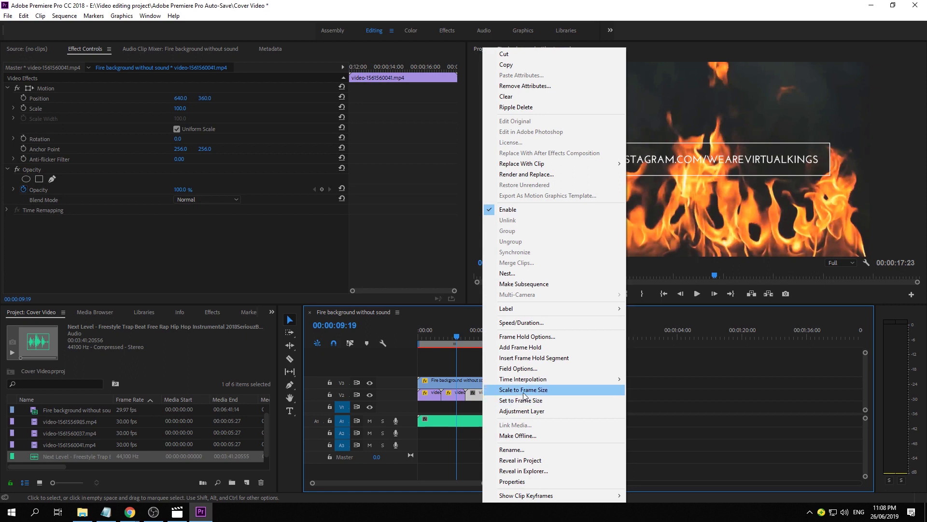
click(522, 392)
right_click(478, 394)
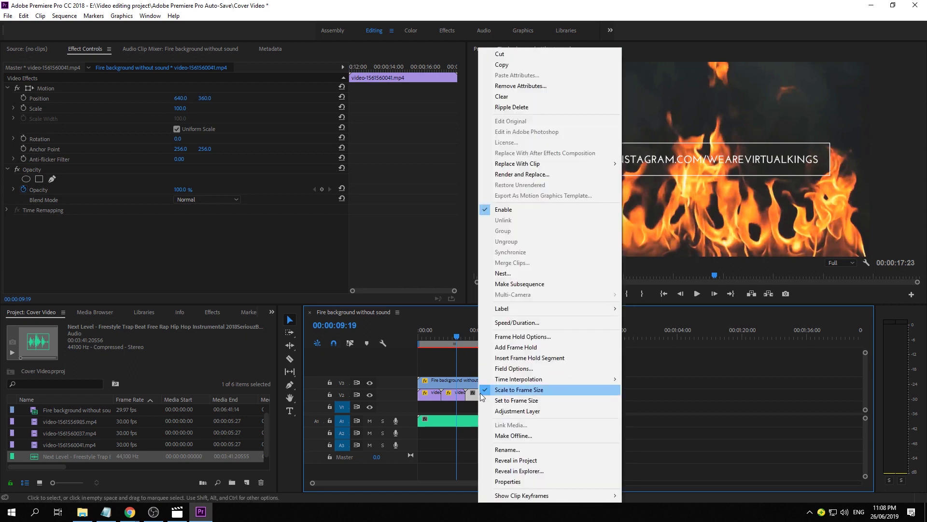
click(520, 401)
Play the sequence from the start to check the resized text videos with the fire overlay and music.
key(Home)
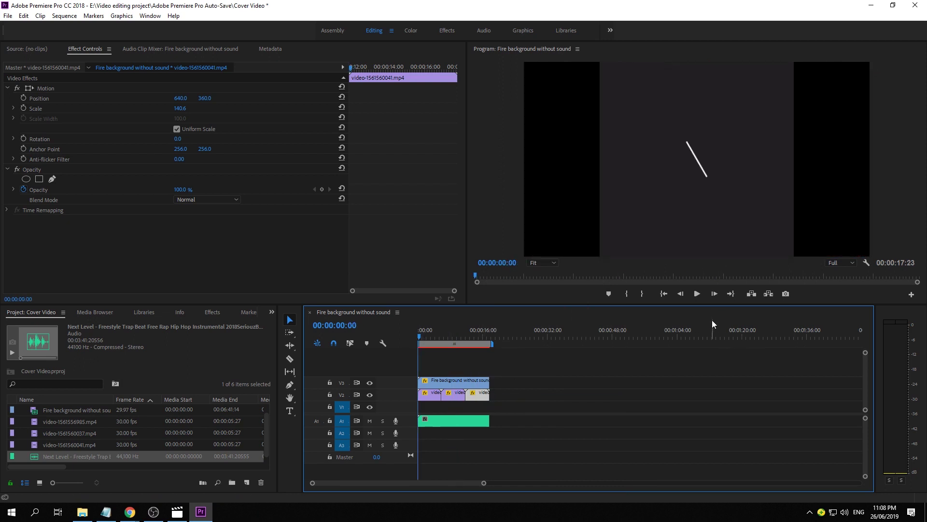
click(697, 294)
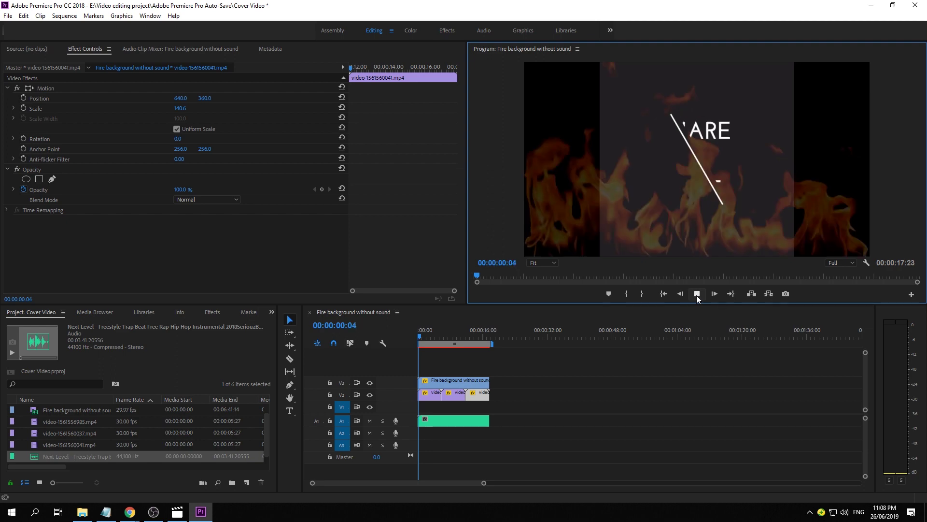
key(space)
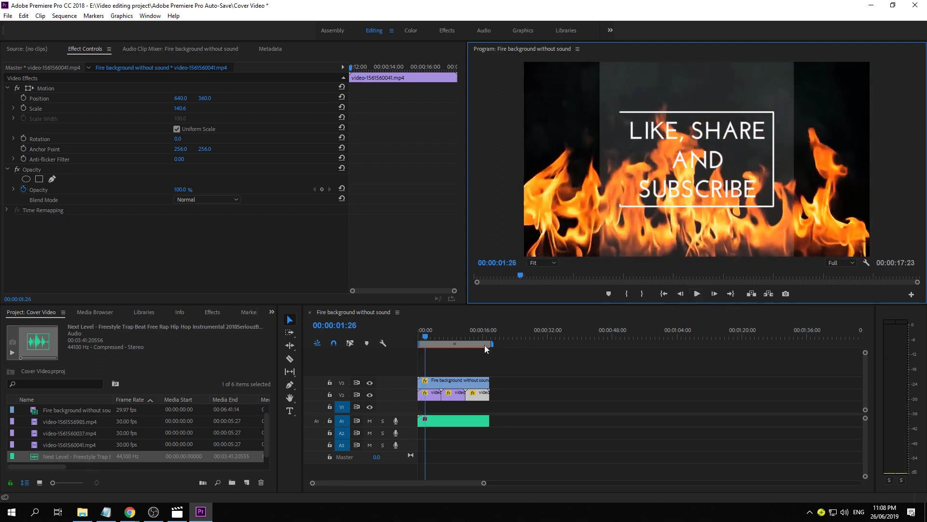
drag(428, 335, 419, 334)
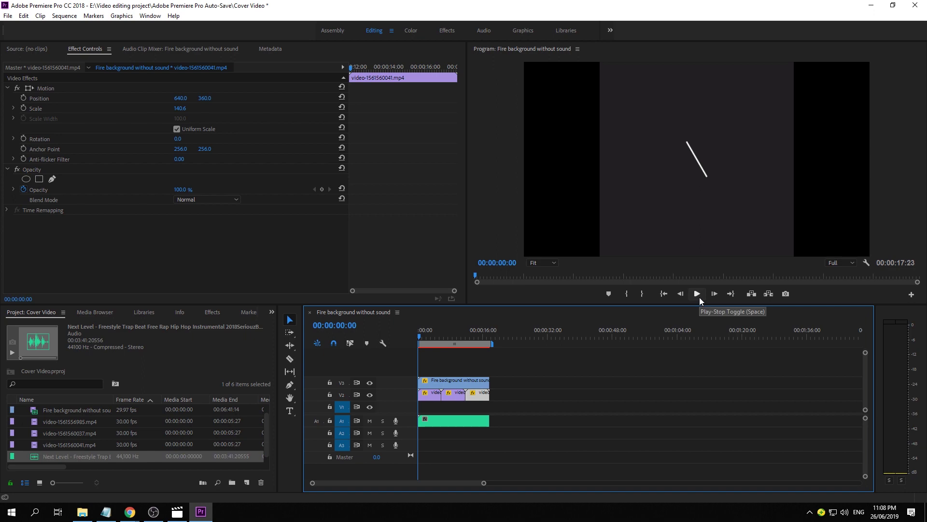
click(699, 294)
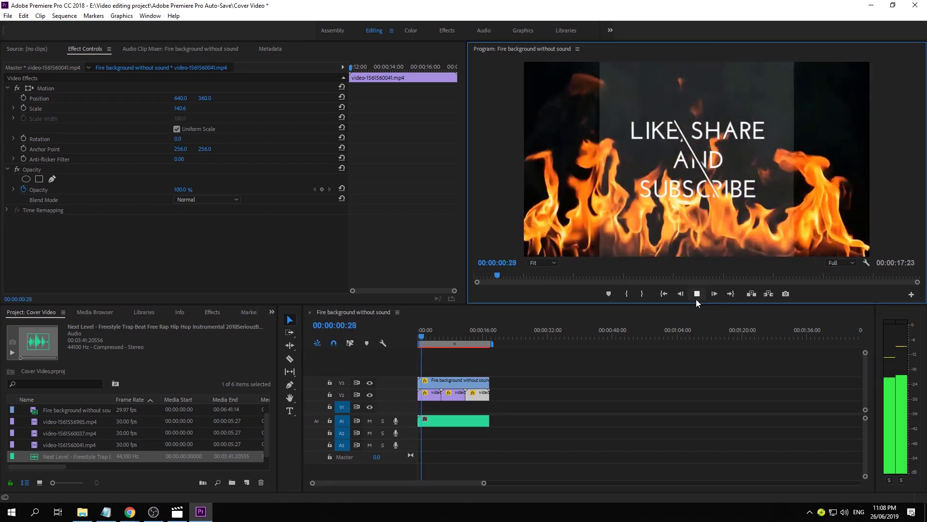